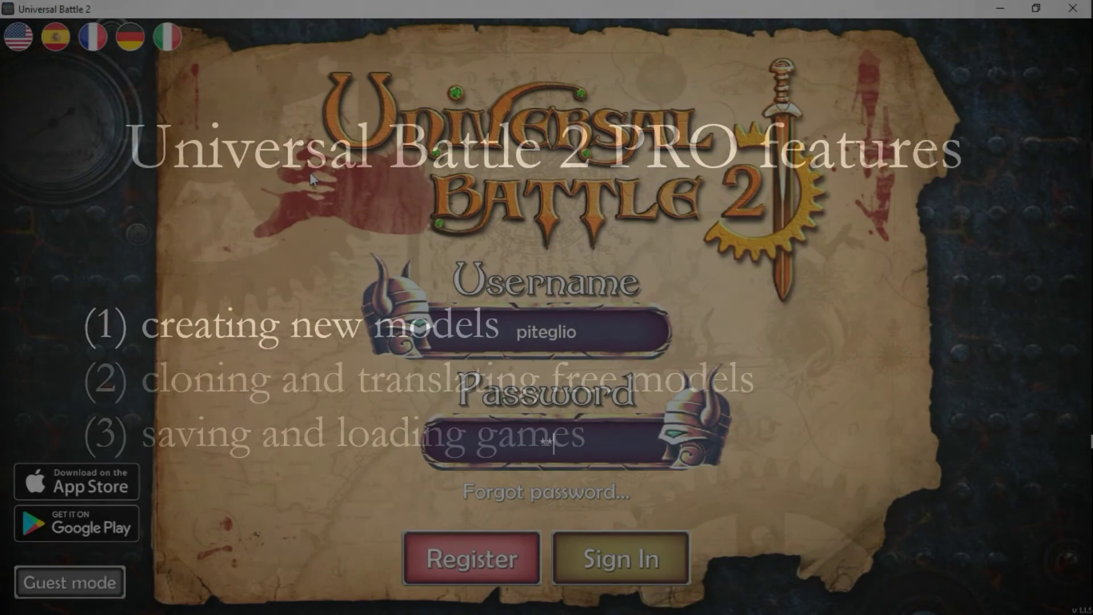
Paste the account password into the Password field.
{"action": "key", "text": "ctrl+v"}
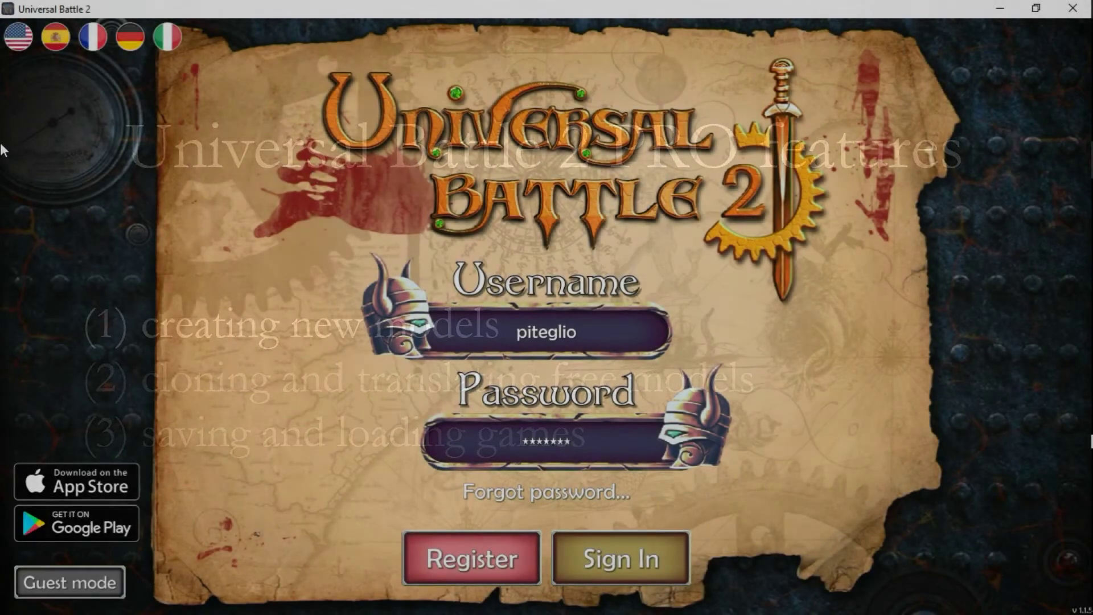
Sign in and bring up your own saved armies in the army editor.
{"action": "left_click", "coordinate": [601, 559]}
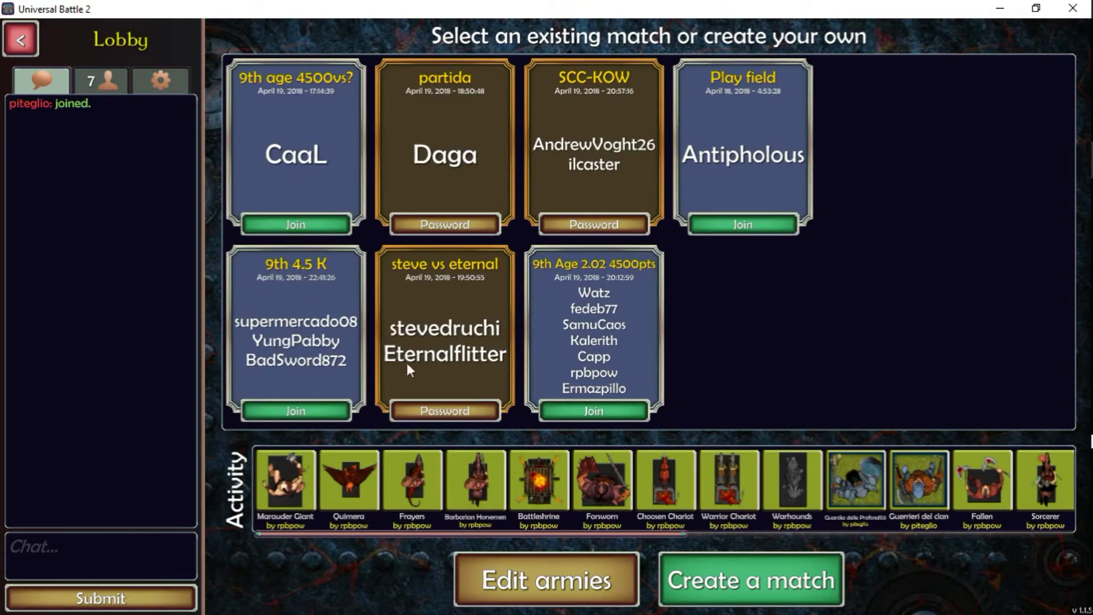
{"action": "left_click", "coordinate": [525, 579]}
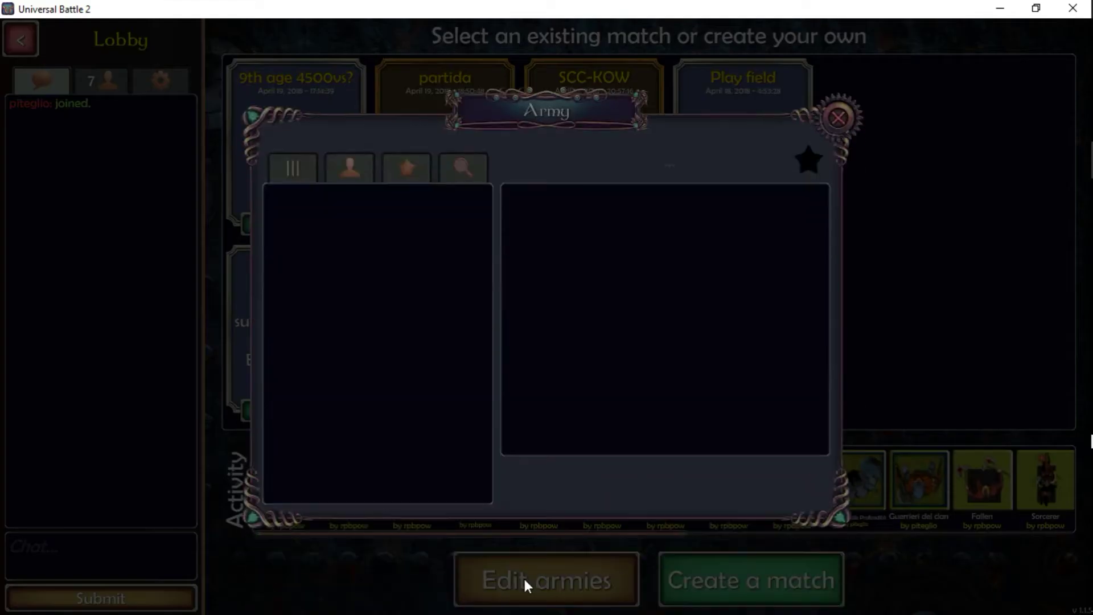
{"action": "left_click", "coordinate": [365, 230]}
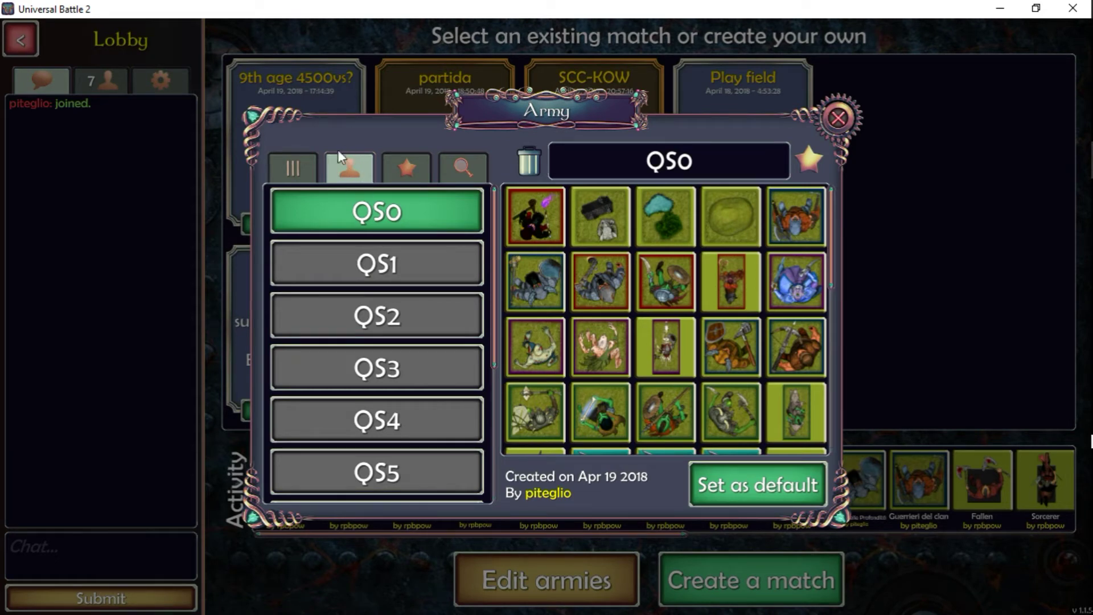
{"action": "left_click_drag", "start_coordinate": [404, 372], "coordinate": [393, 116]}
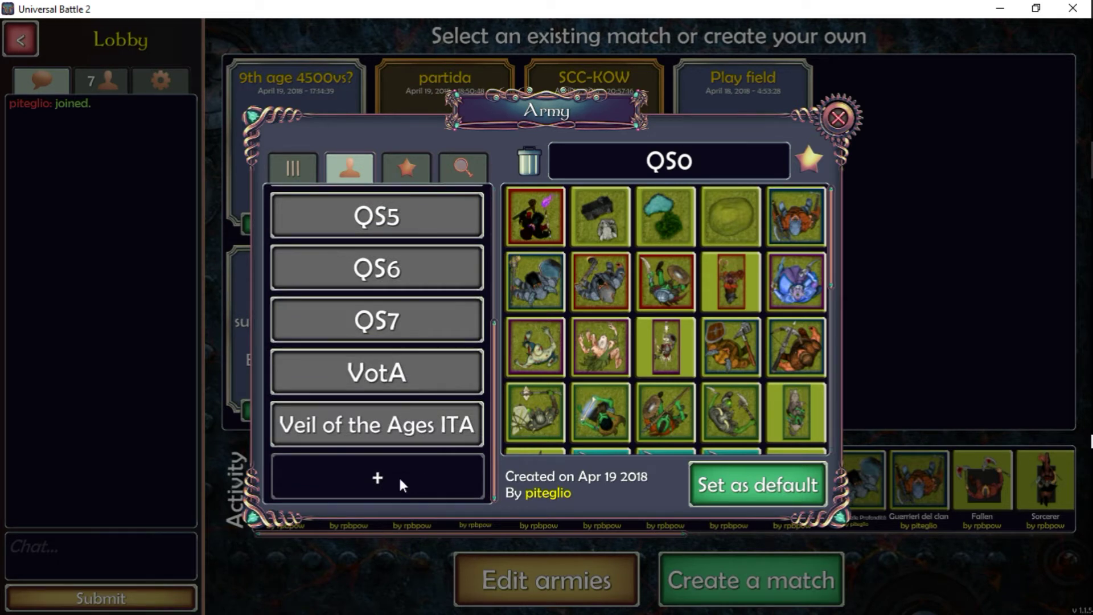
Create a new army named 'tutorial' and start adding a model to it.
{"action": "left_click", "coordinate": [398, 476]}
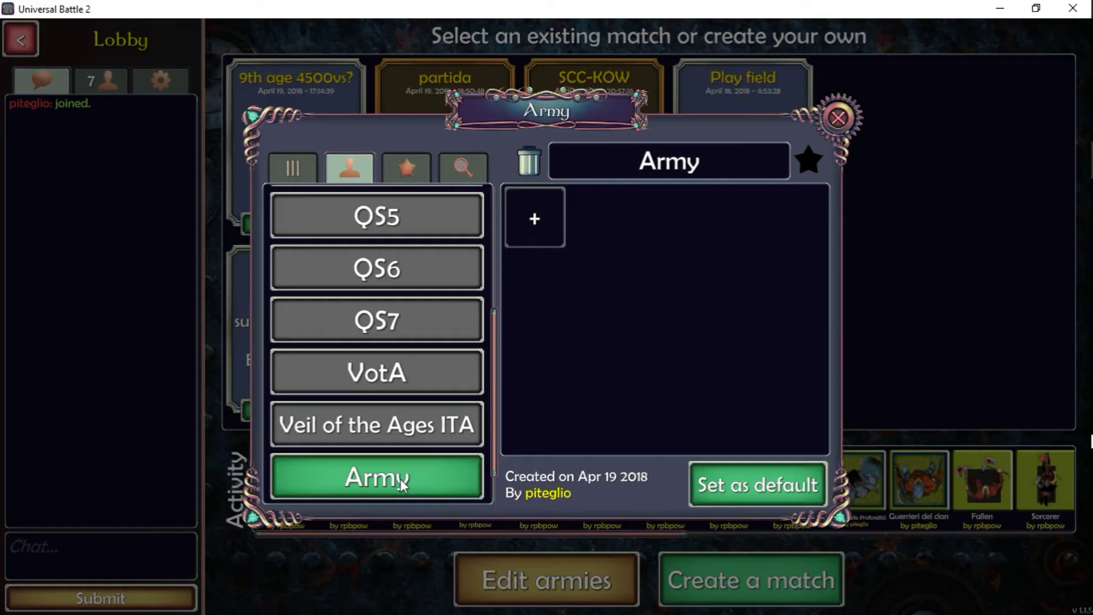
{"action": "left_click", "coordinate": [673, 162]}
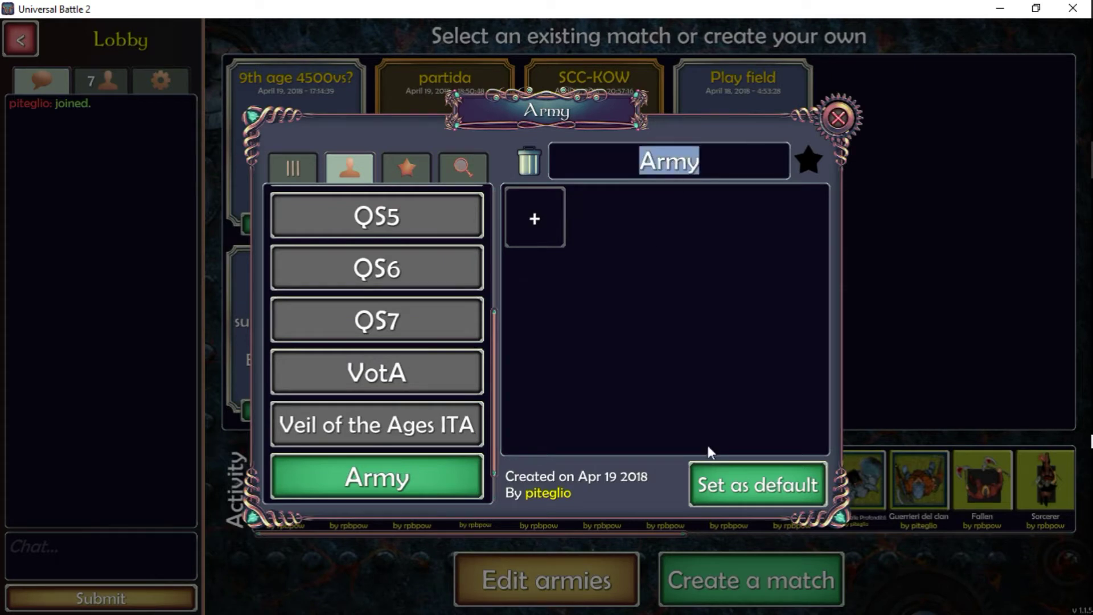
{"action": "type", "text": "tutorial"}
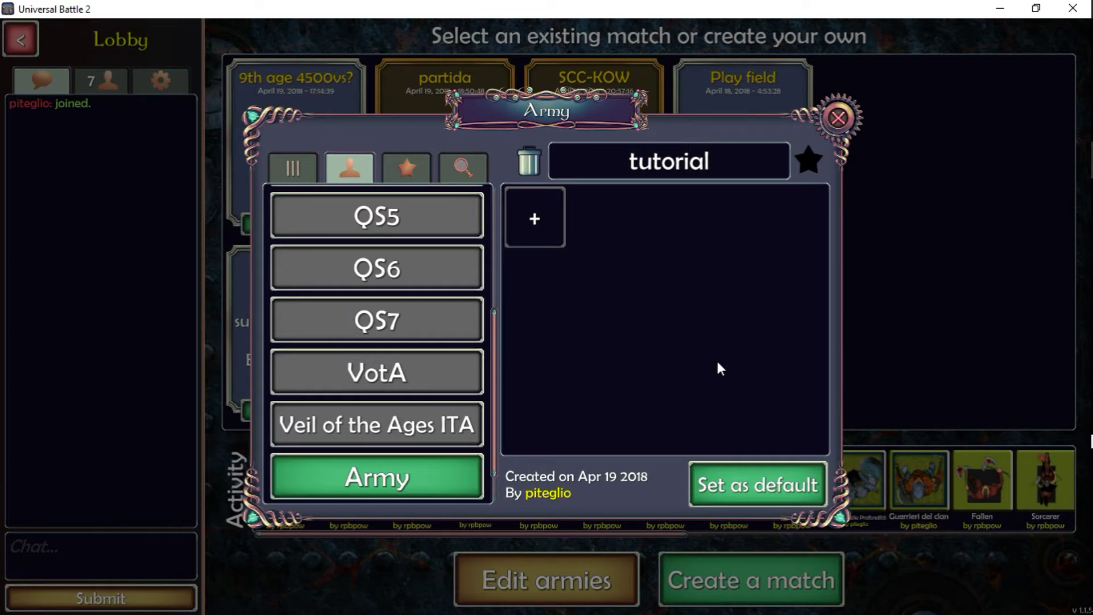
{"action": "left_click", "coordinate": [536, 223]}
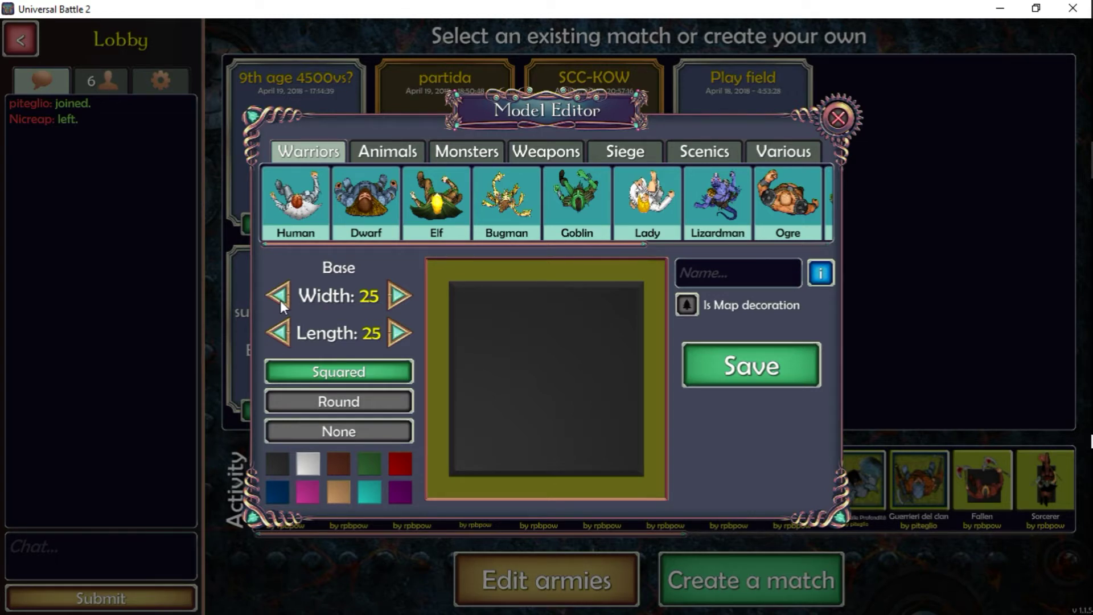
Shrink the model base from 25 × 25 to 20 × 20 and colour it dark blue.
{"action": "left_click", "coordinate": [279, 297]}
{"action": "left_click", "coordinate": [279, 333]}
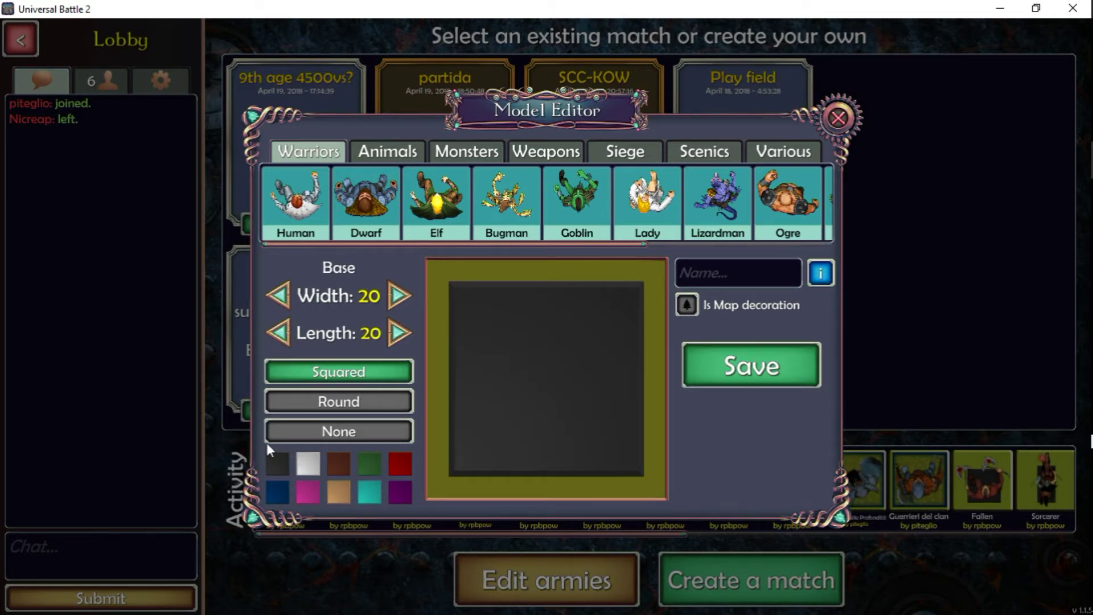
{"action": "left_click", "coordinate": [274, 493]}
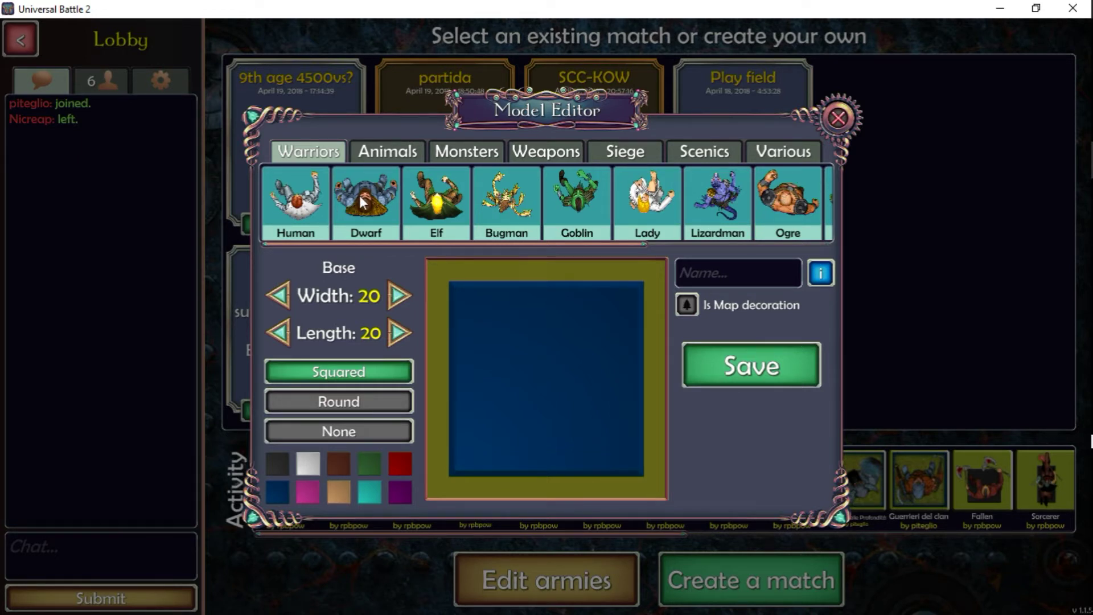
{"action": "left_click", "coordinate": [546, 149]}
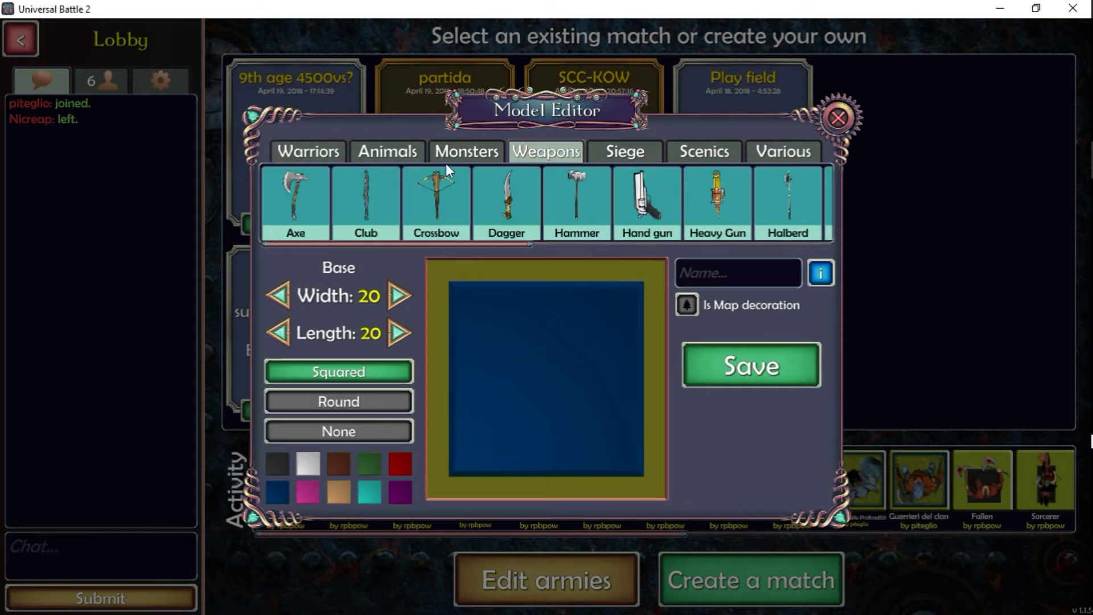
{"action": "left_click", "coordinate": [305, 149]}
Place a Dwarf figure on the base and set its head to variant 2.
{"action": "left_click", "coordinate": [366, 216]}
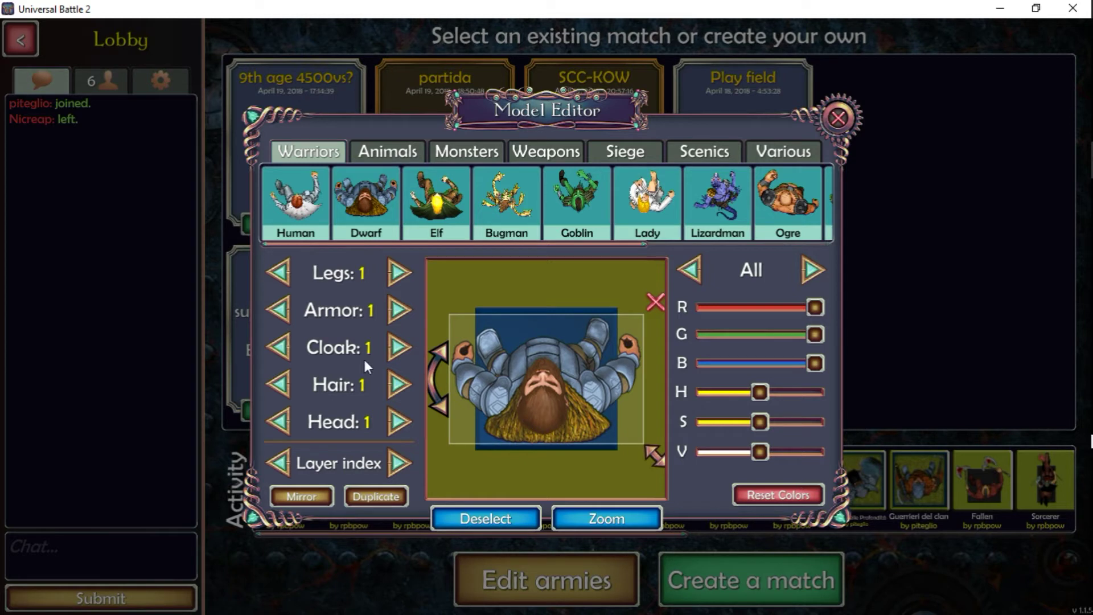
{"action": "left_click", "coordinate": [396, 424]}
{"action": "left_click", "coordinate": [397, 424]}
{"action": "left_click", "coordinate": [396, 424]}
{"action": "left_click", "coordinate": [396, 424]}
{"action": "left_click", "coordinate": [396, 424]}
{"action": "left_click", "coordinate": [396, 424]}
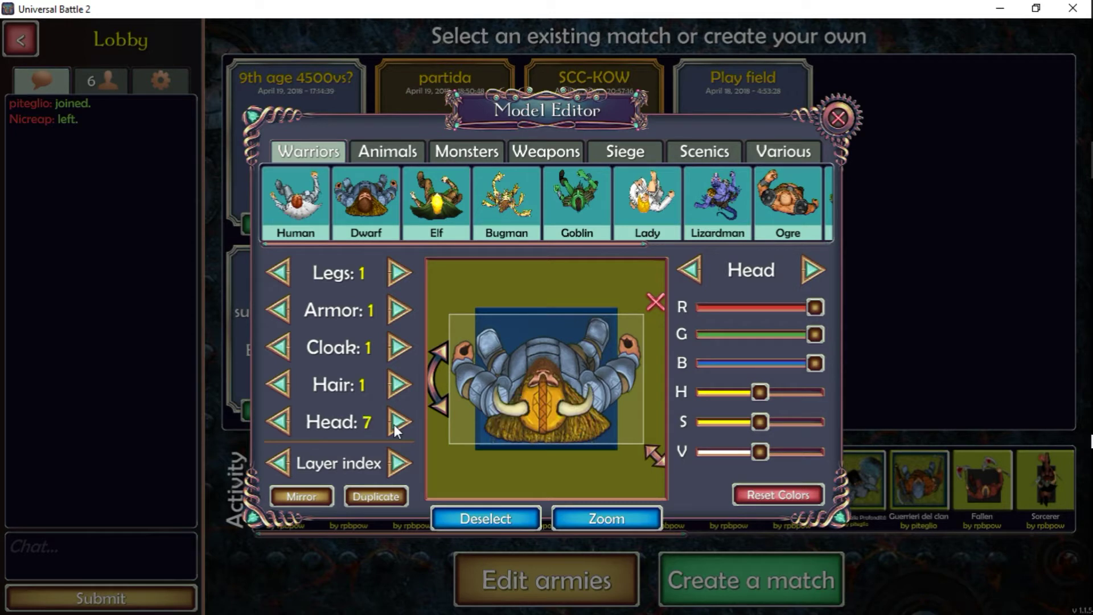
{"action": "left_click", "coordinate": [397, 424]}
{"action": "left_click", "coordinate": [394, 425]}
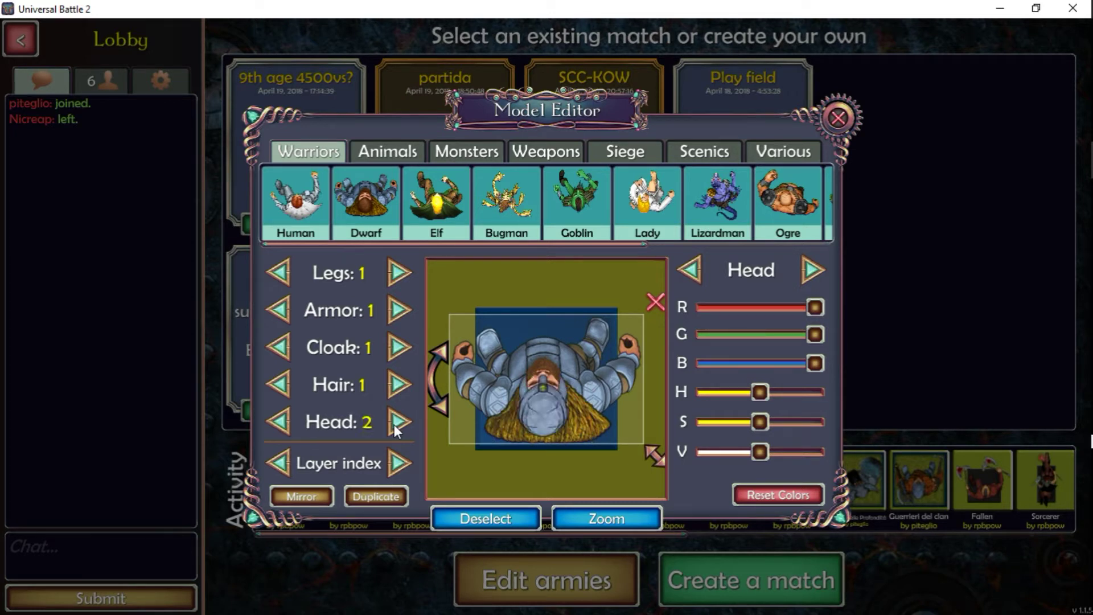
Set the dwarf's hair to 2, cloak to 3, armor to 5 and legs to 2.
{"action": "left_click", "coordinate": [398, 385]}
{"action": "left_click", "coordinate": [398, 386]}
{"action": "left_click", "coordinate": [398, 386]}
{"action": "left_click", "coordinate": [399, 385]}
{"action": "left_click", "coordinate": [399, 386]}
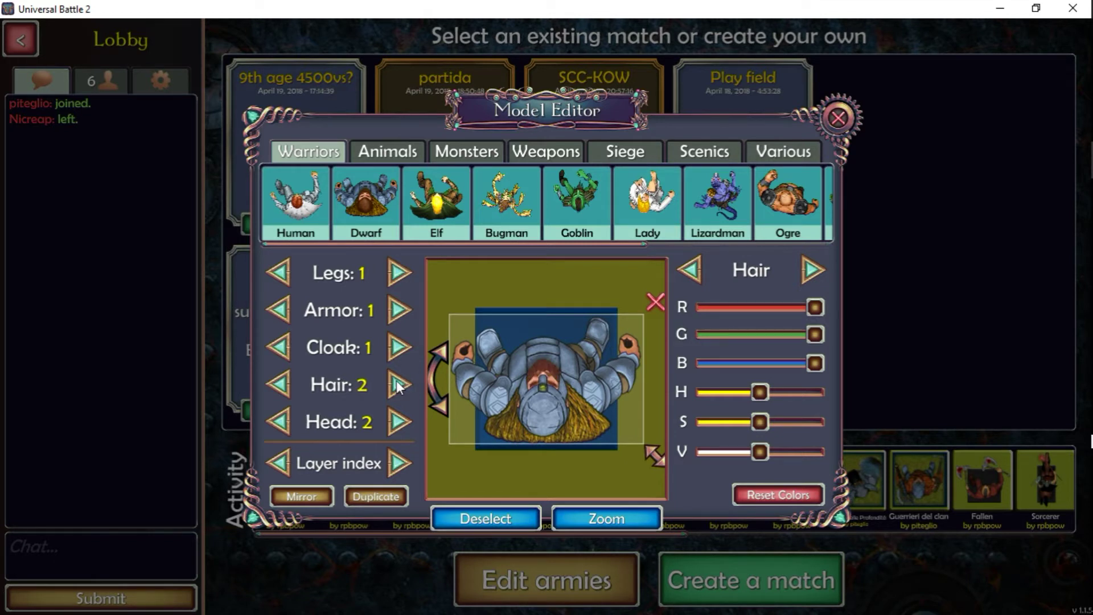
{"action": "left_click", "coordinate": [403, 348]}
{"action": "left_click", "coordinate": [403, 348]}
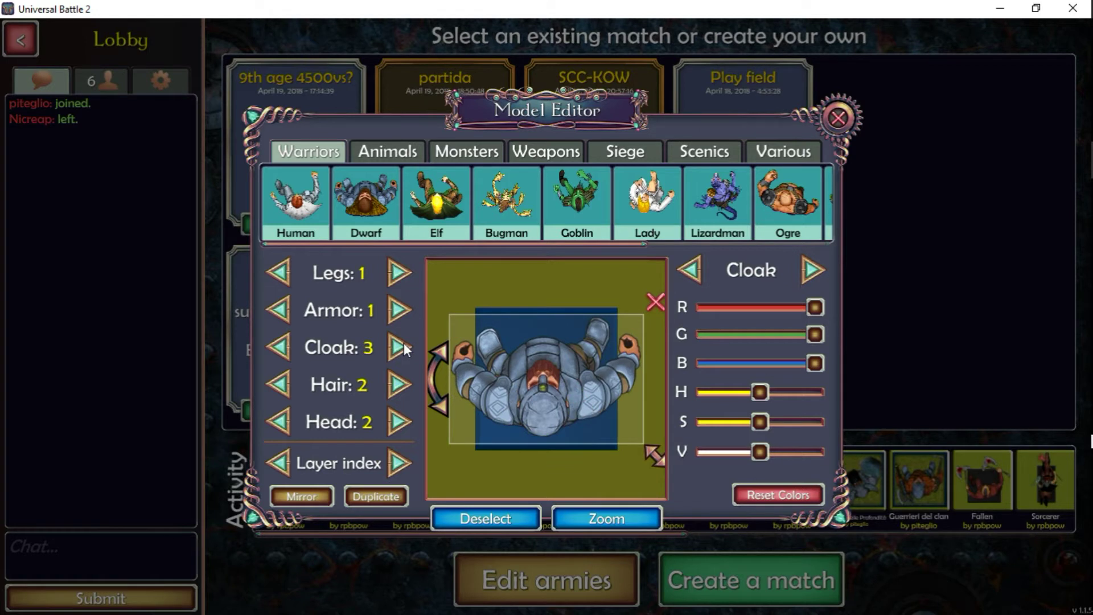
{"action": "left_click", "coordinate": [398, 313]}
{"action": "left_click", "coordinate": [398, 313]}
{"action": "left_click", "coordinate": [398, 313]}
{"action": "left_click", "coordinate": [398, 313]}
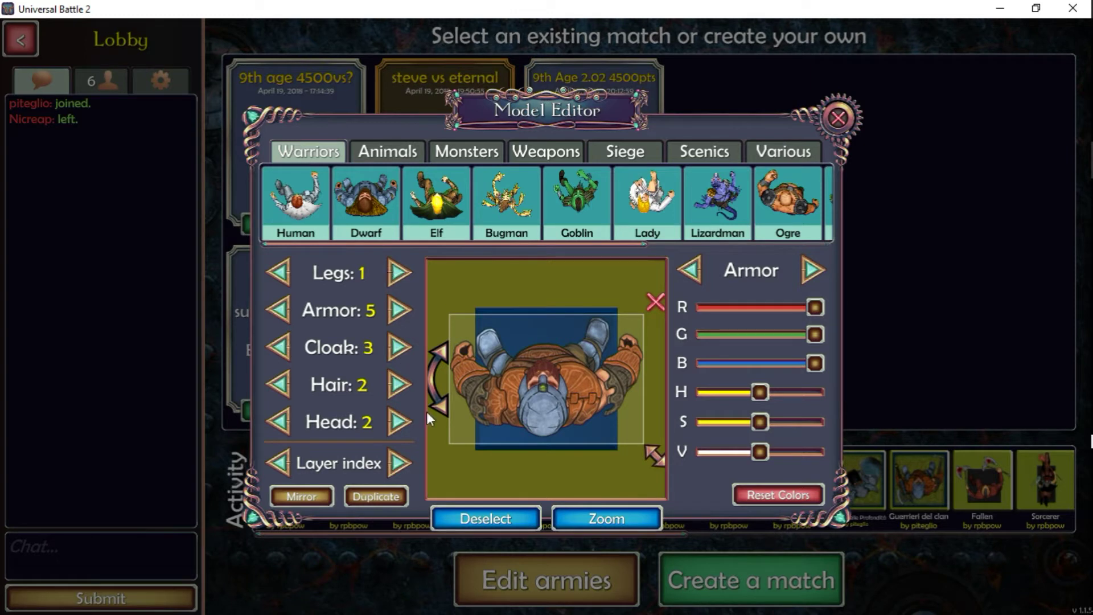
{"action": "left_click", "coordinate": [407, 276]}
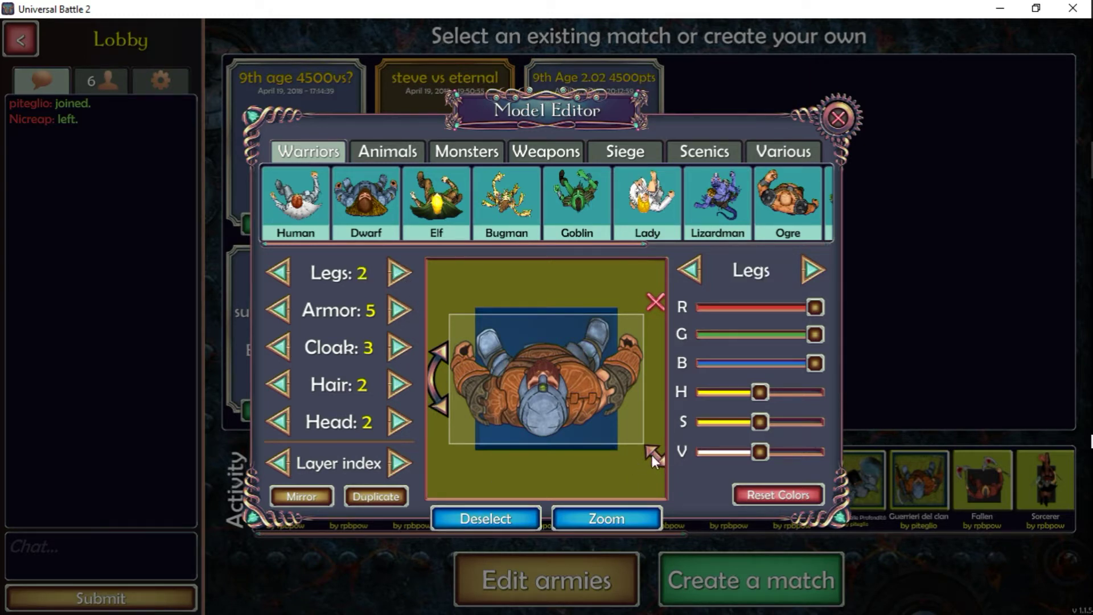
Shrink the dwarf slightly and rotate it clockwise, undoing an accidental leftward nudge.
{"action": "left_click_drag", "start_coordinate": [651, 453], "coordinate": [629, 467]}
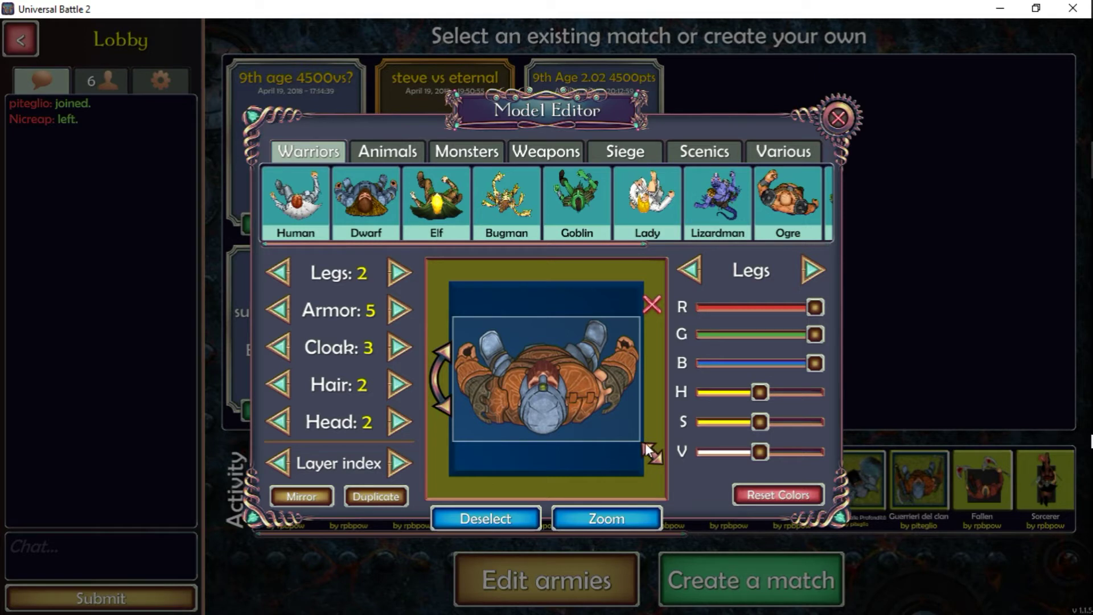
{"action": "mouse_move", "coordinate": [439, 384]}
{"action": "left_mouse_down"}
{"action": "mouse_move", "coordinate": [439, 399]}
{"action": "mouse_move", "coordinate": [440, 370]}
{"action": "left_mouse_up"}
{"action": "left_click_drag", "start_coordinate": [501, 394], "coordinate": [496, 394]}
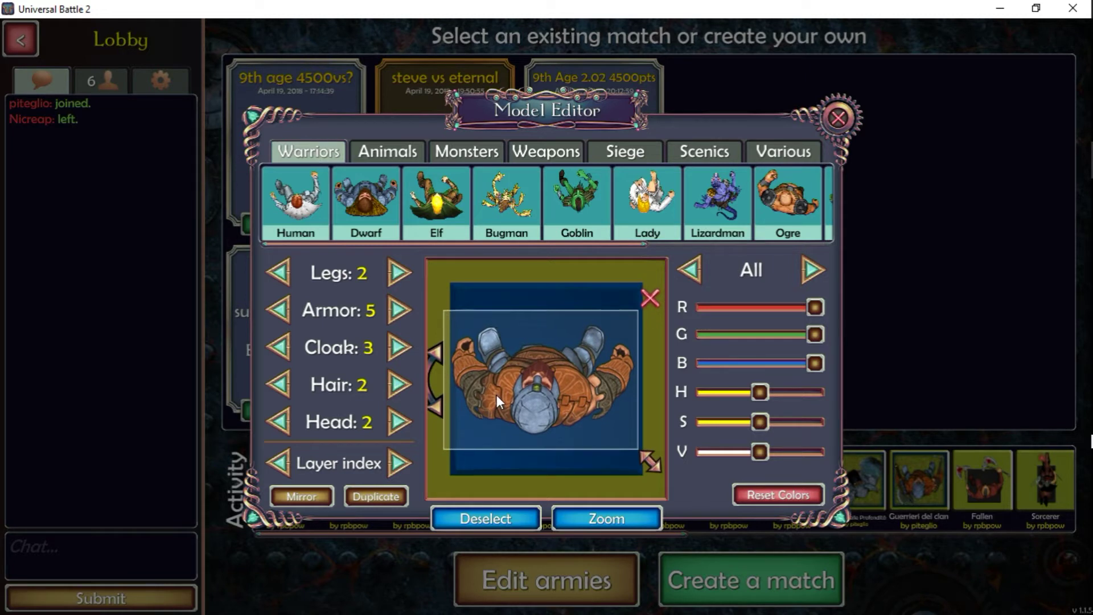
{"action": "key", "text": "ctrl+z"}
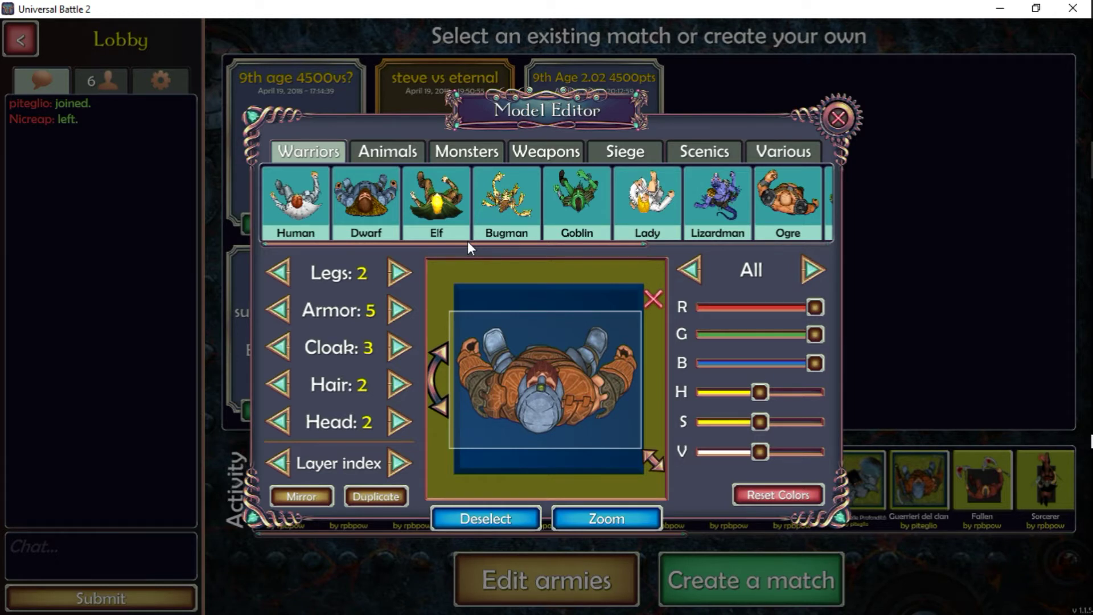
Add an Axe weapon with the double-bladed Shape 2, flipped and shrunk.
{"action": "left_click", "coordinate": [548, 155]}
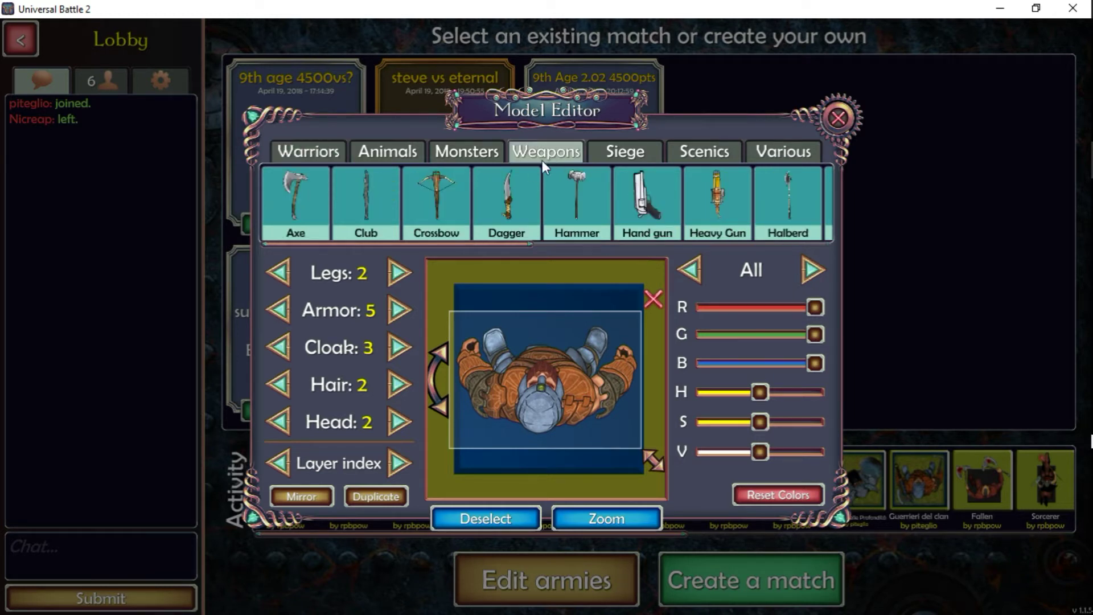
{"action": "left_click", "coordinate": [300, 205]}
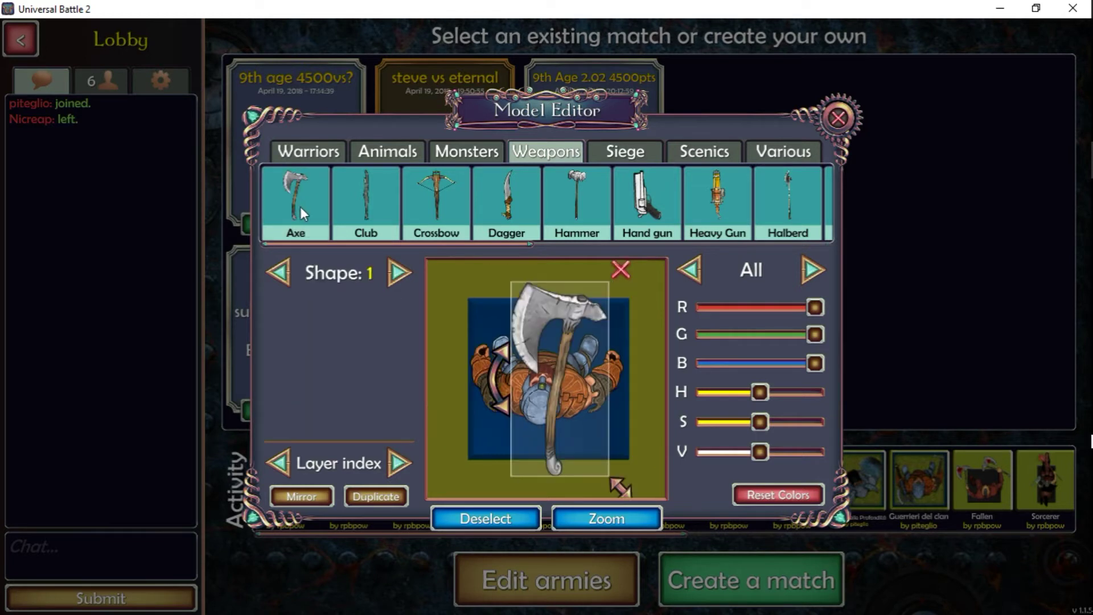
{"action": "left_click", "coordinate": [399, 274]}
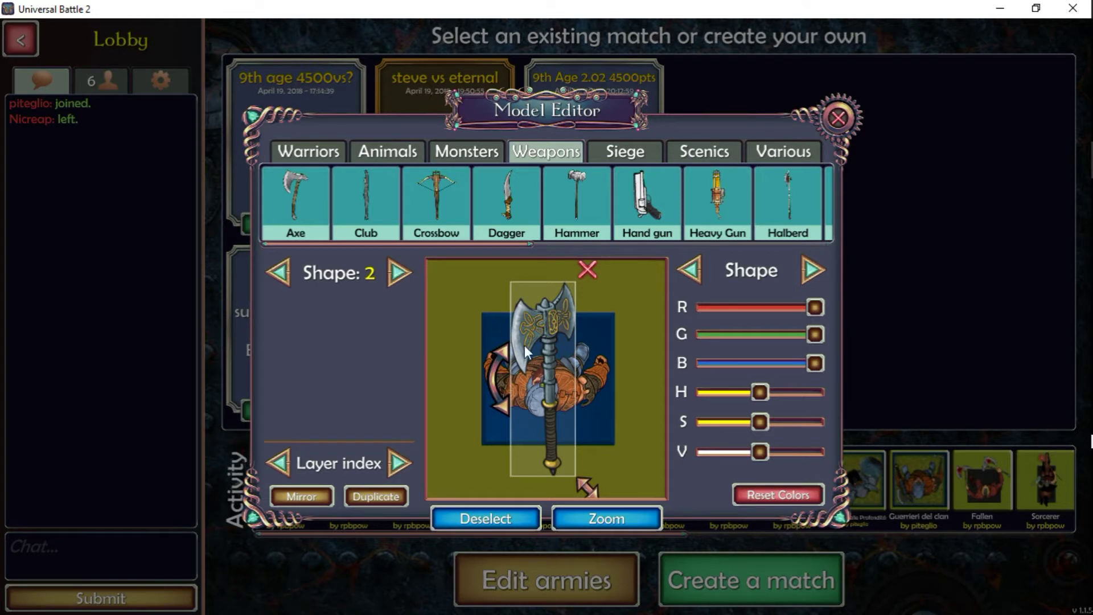
{"action": "left_click", "coordinate": [309, 499]}
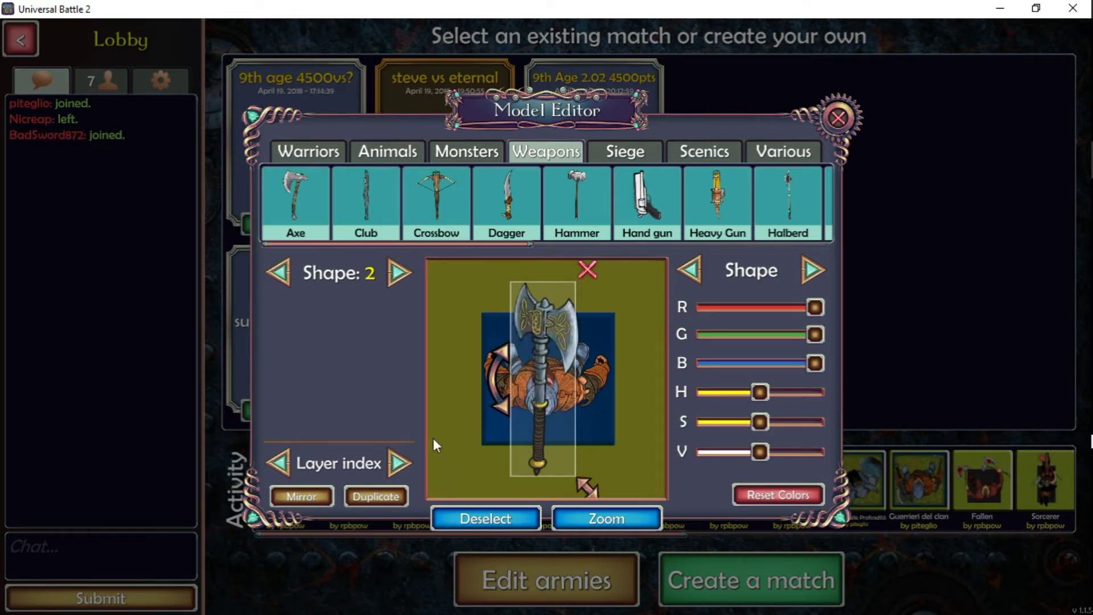
{"action": "left_click_drag", "start_coordinate": [497, 358], "coordinate": [540, 569]}
{"action": "left_click_drag", "start_coordinate": [476, 365], "coordinate": [471, 470]}
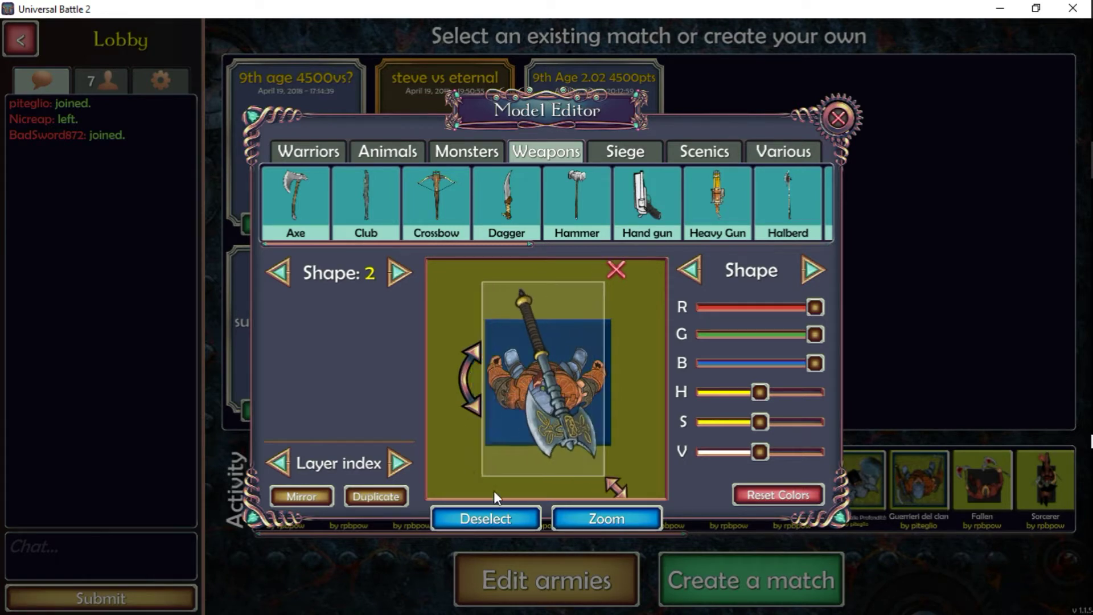
{"action": "left_click_drag", "start_coordinate": [620, 487], "coordinate": [580, 460]}
Mirror the axe, turn it horizontal and place it along the dwarf's left side.
{"action": "scroll", "coordinate": [578, 457], "scroll_direction": "up", "scroll_amount": 2}
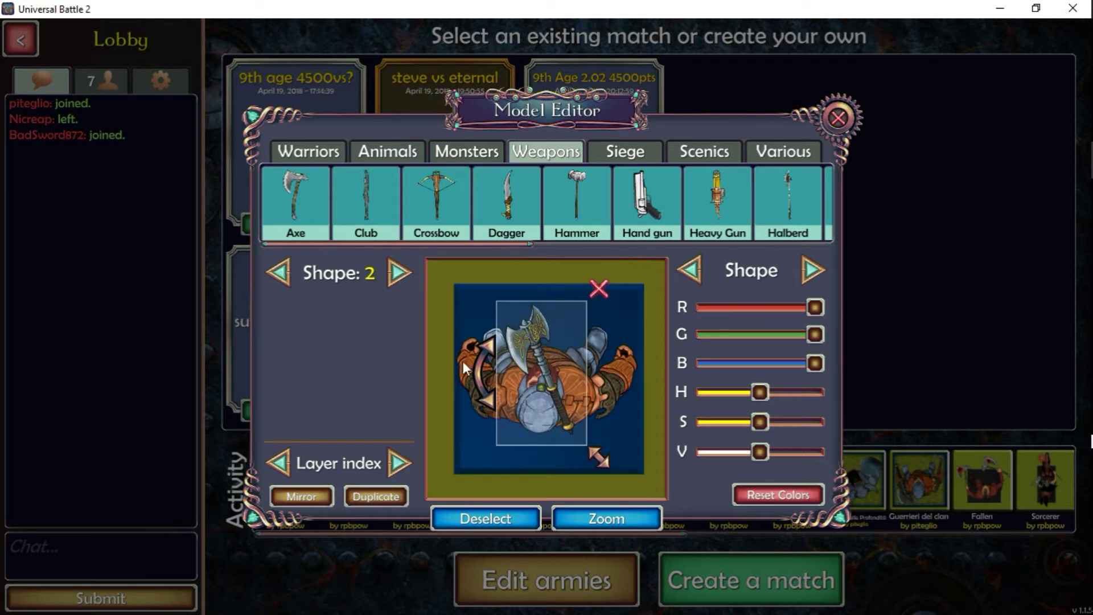
{"action": "left_click_drag", "start_coordinate": [481, 354], "coordinate": [469, 310]}
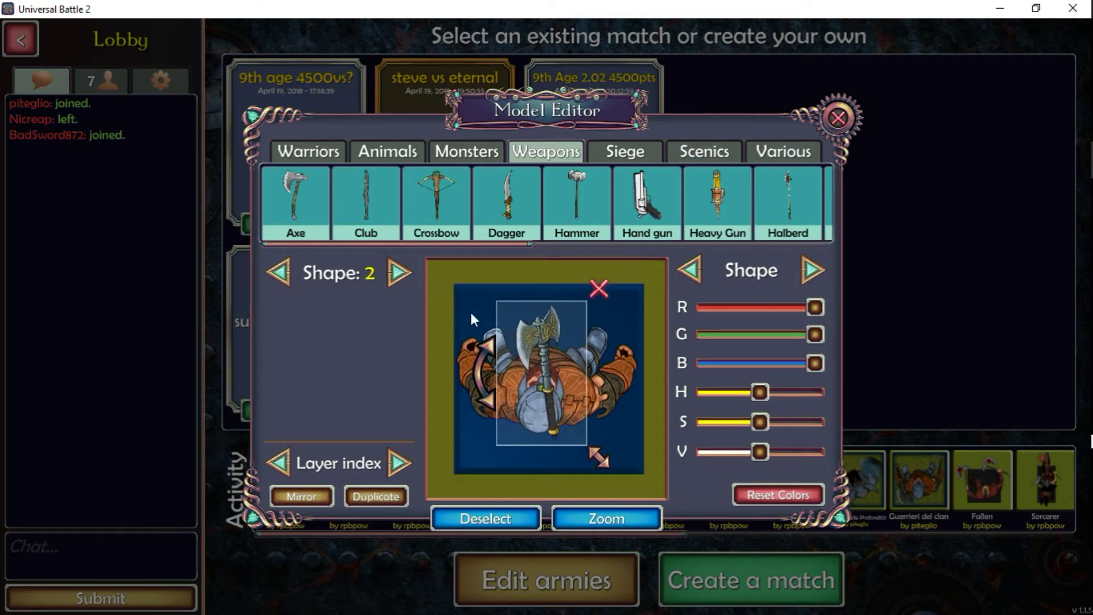
{"action": "left_click", "coordinate": [315, 497]}
{"action": "left_click_drag", "start_coordinate": [503, 355], "coordinate": [494, 471]}
{"action": "left_click_drag", "start_coordinate": [490, 357], "coordinate": [504, 429]}
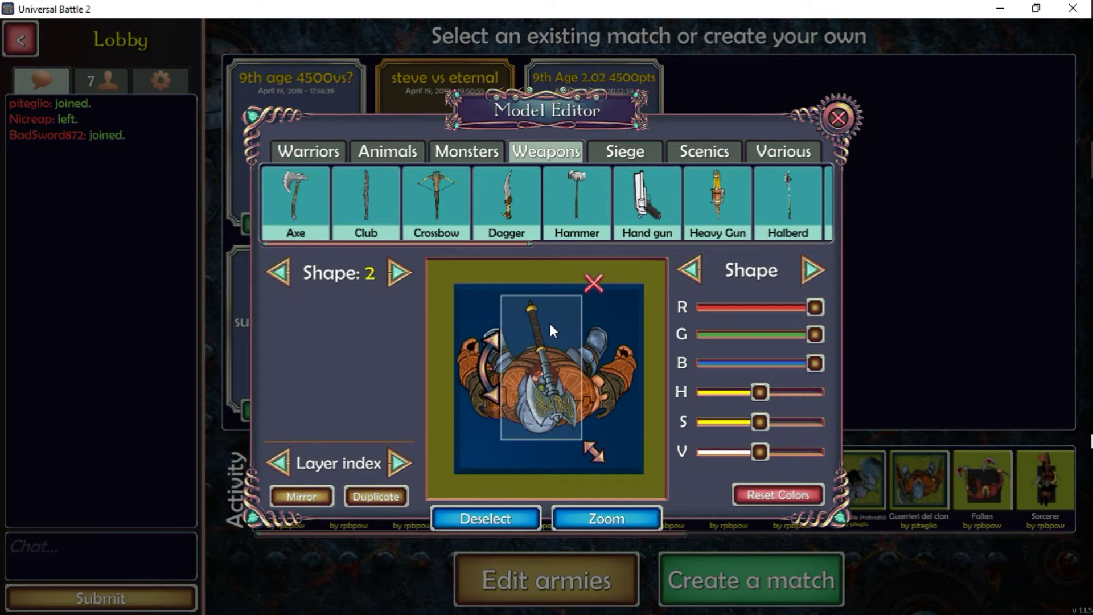
{"action": "left_click_drag", "start_coordinate": [538, 324], "coordinate": [475, 352]}
{"action": "scroll", "coordinate": [474, 353], "scroll_direction": "down", "scroll_amount": 1}
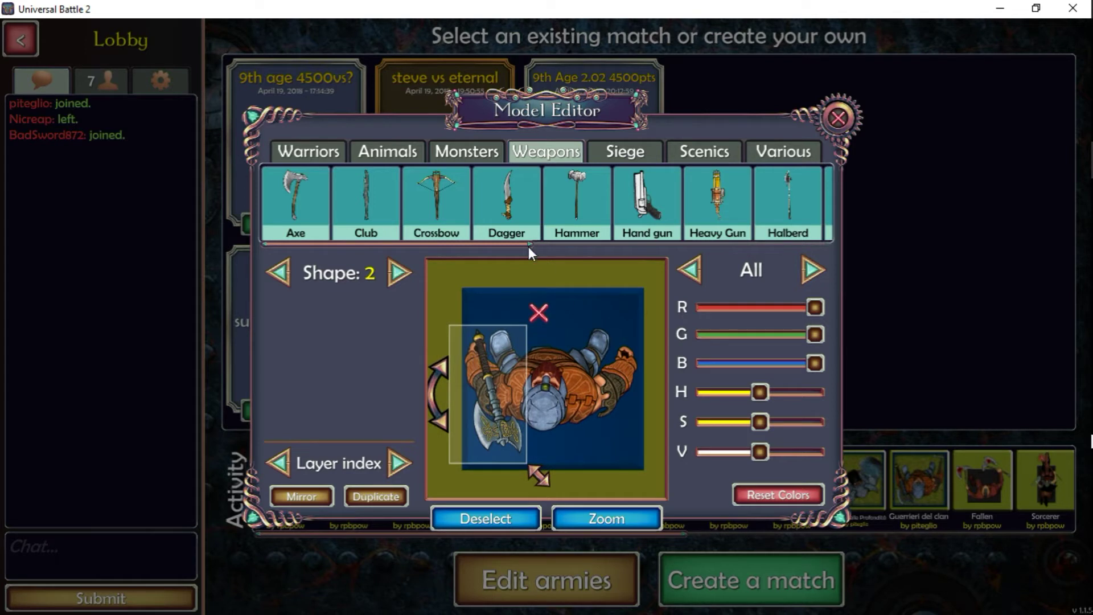
{"action": "left_click", "coordinate": [521, 275]}
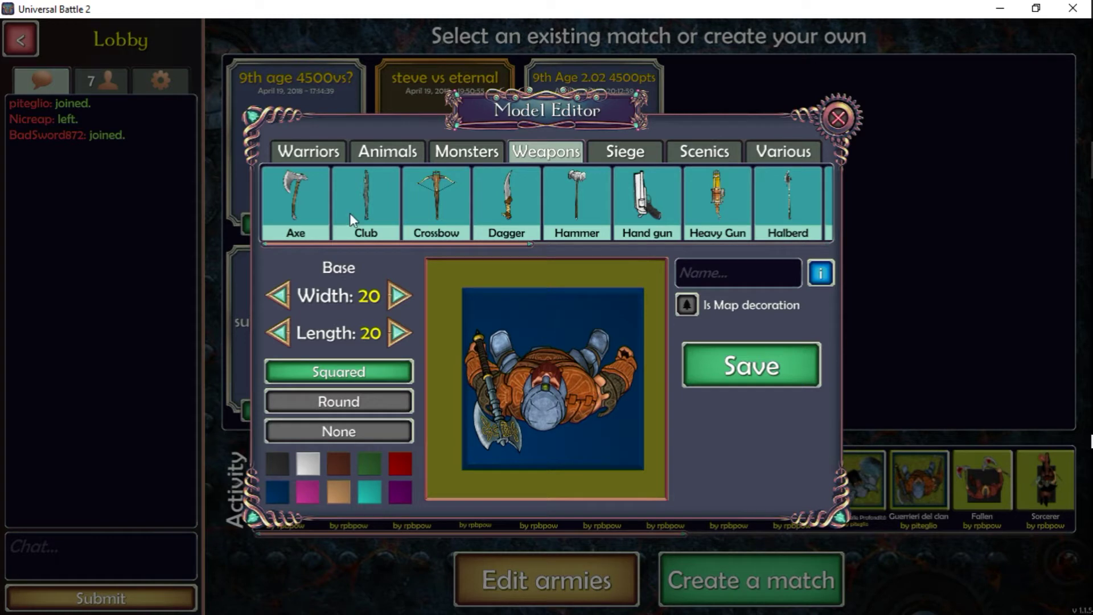
Add a second Axe with the plain Shape 7 and shrink it near the top-right.
{"action": "left_click", "coordinate": [310, 196]}
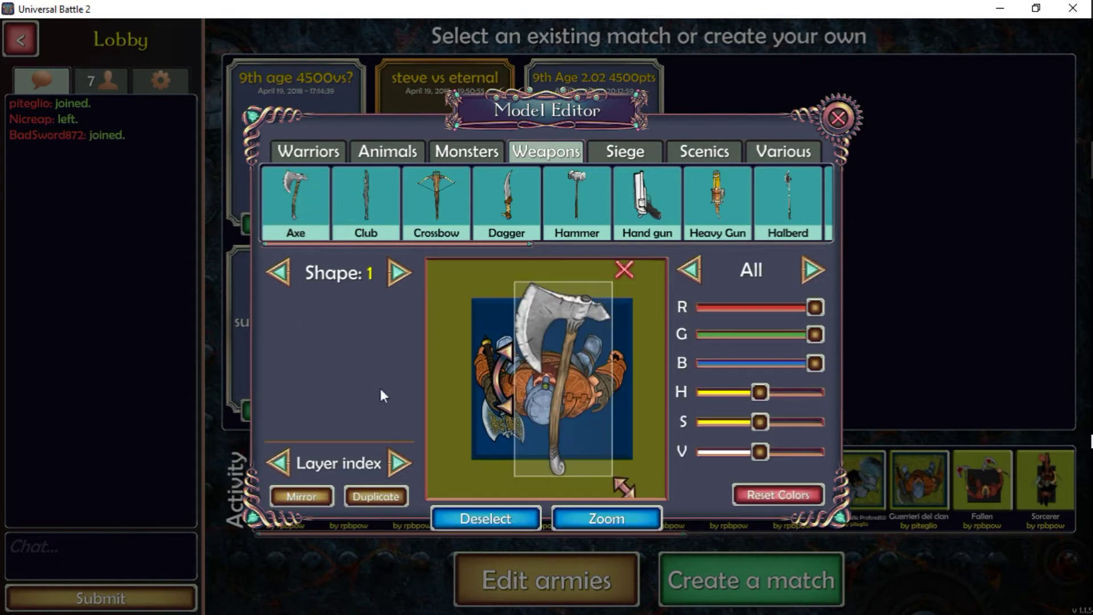
{"action": "left_click", "coordinate": [398, 271]}
{"action": "left_click", "coordinate": [397, 271]}
{"action": "left_click", "coordinate": [398, 271]}
{"action": "left_click", "coordinate": [397, 272]}
{"action": "left_click", "coordinate": [397, 272]}
{"action": "left_click", "coordinate": [398, 272]}
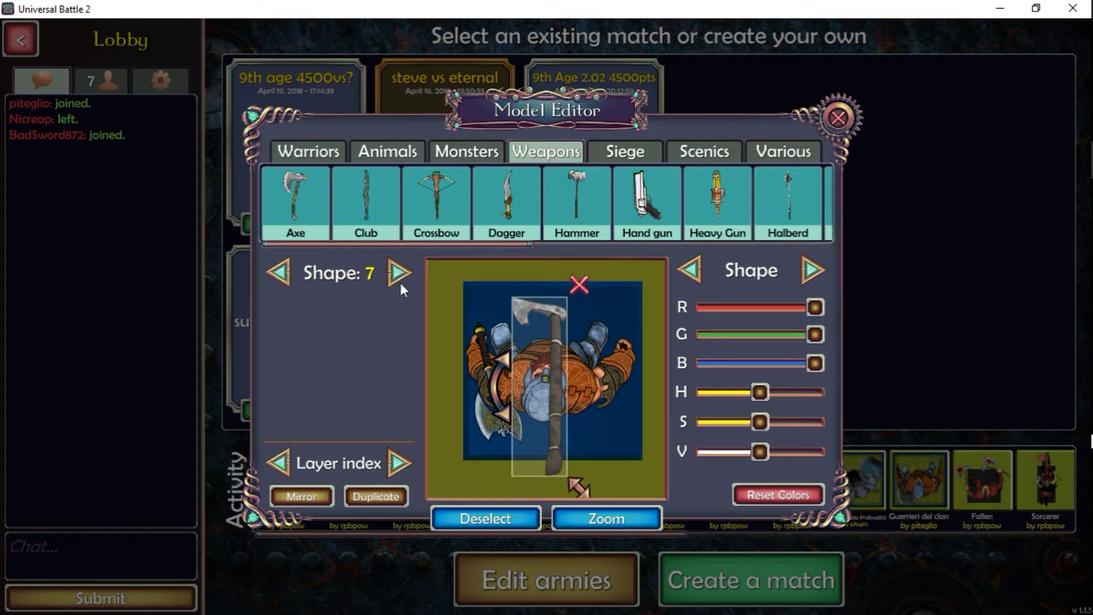
{"action": "left_click_drag", "start_coordinate": [580, 489], "coordinate": [575, 360]}
Deselect the second axe and name the model 'Clan Warriors'.
{"action": "left_click", "coordinate": [495, 272]}
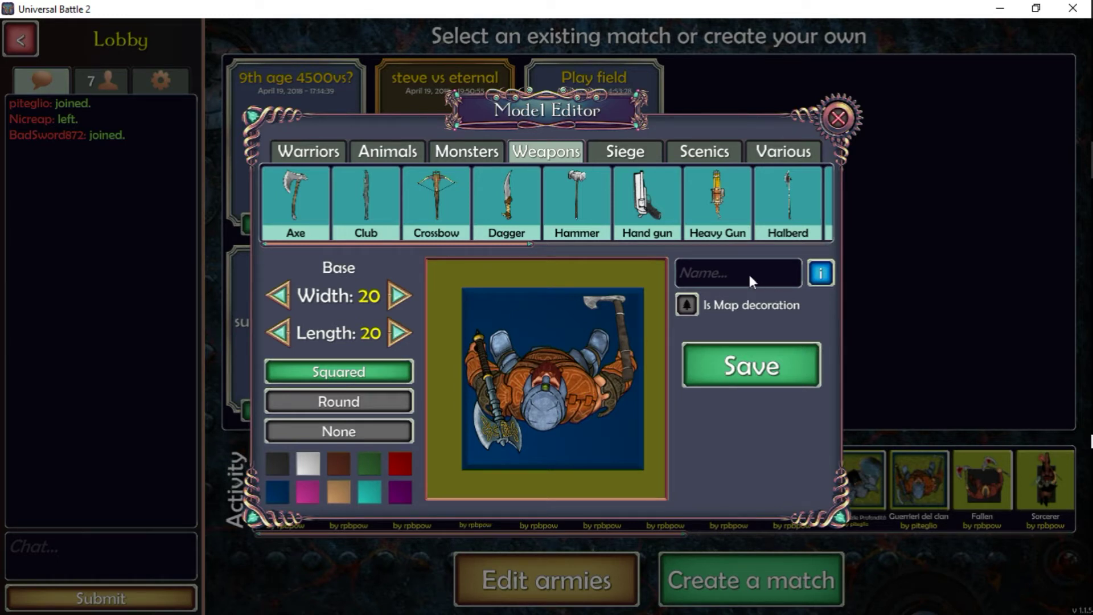
{"action": "left_click", "coordinate": [731, 275]}
{"action": "type", "text": "Clan Warriors"}
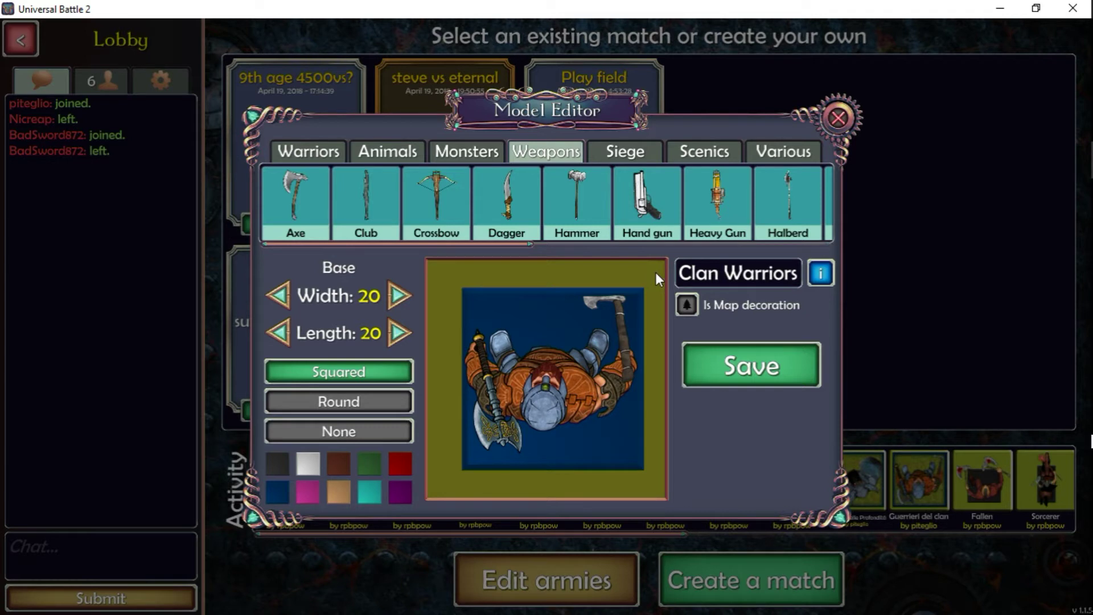
Add a Scenics Patch in Color 2, sized to fill the base and layered behind the dwarf.
{"action": "left_click", "coordinate": [709, 151]}
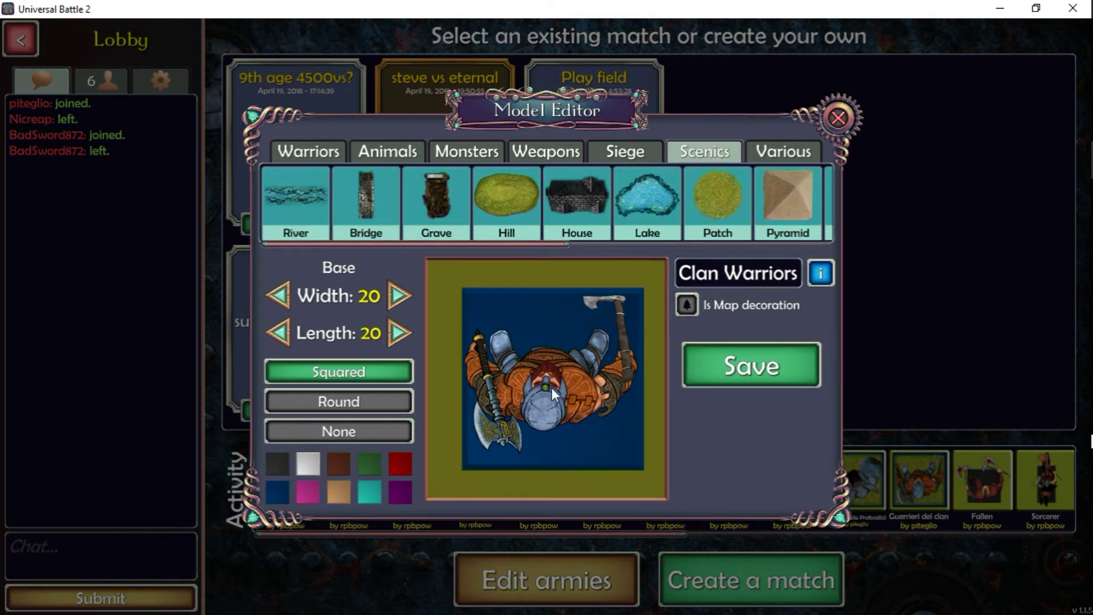
{"action": "left_click", "coordinate": [720, 209]}
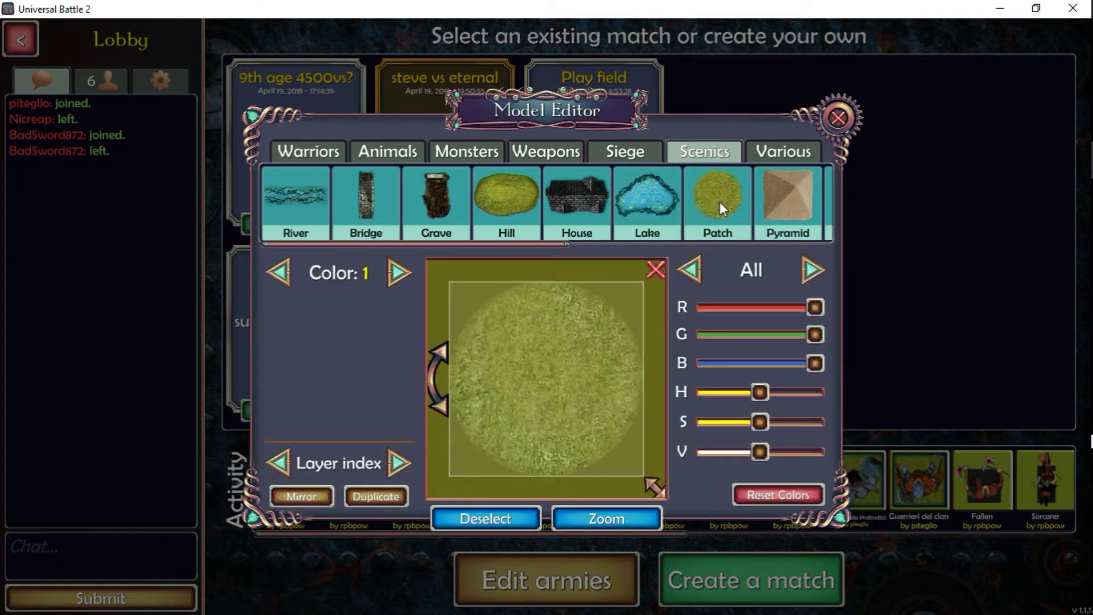
{"action": "left_click", "coordinate": [397, 272]}
{"action": "left_click_drag", "start_coordinate": [655, 486], "coordinate": [512, 348]}
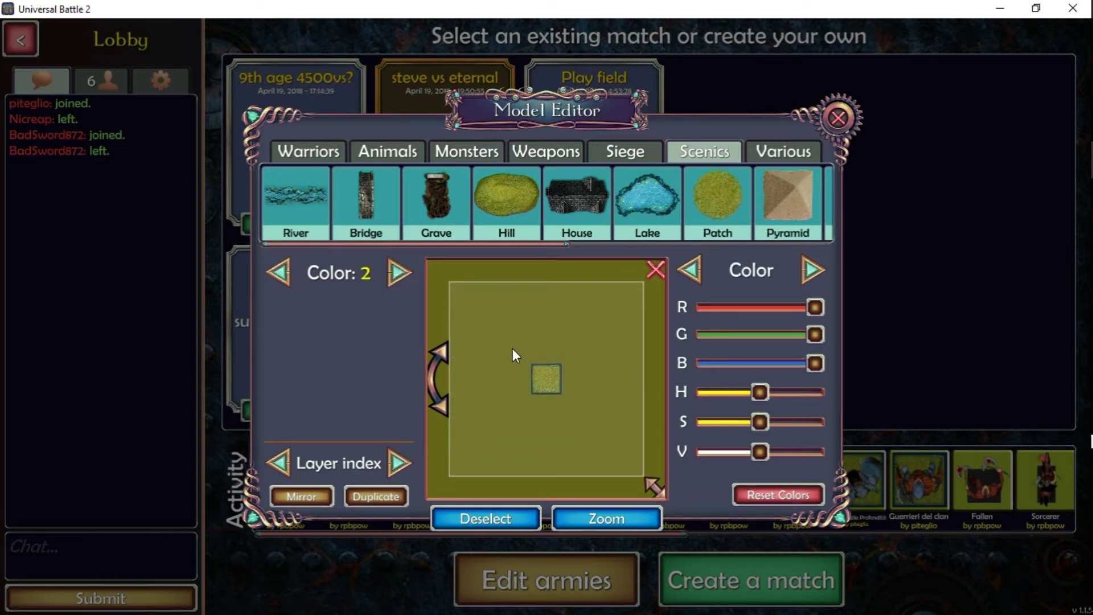
{"action": "left_click", "coordinate": [512, 349]}
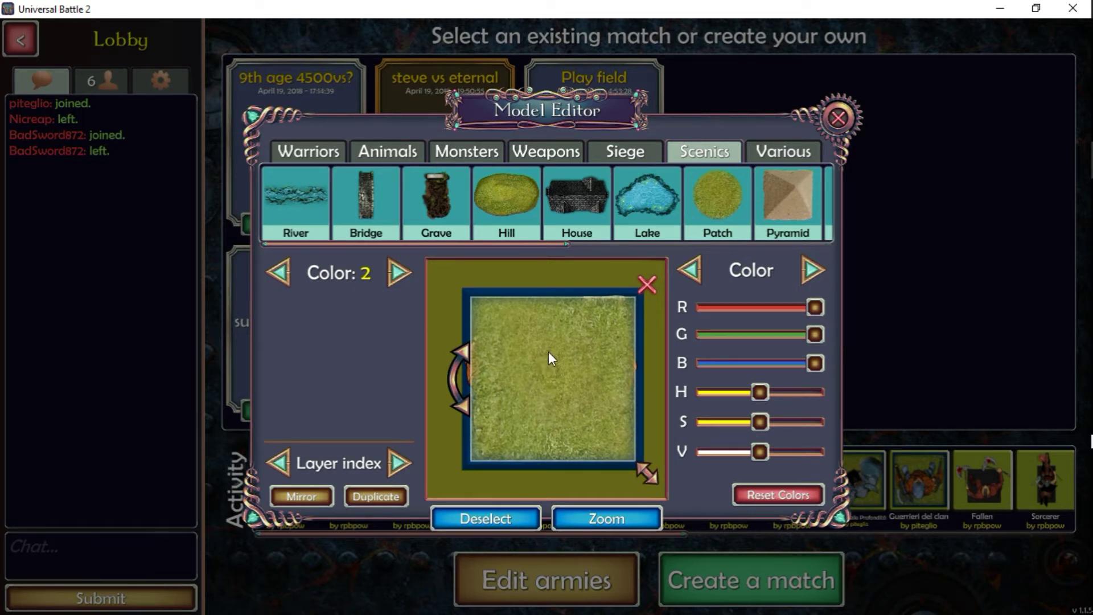
{"action": "left_click", "coordinate": [283, 469]}
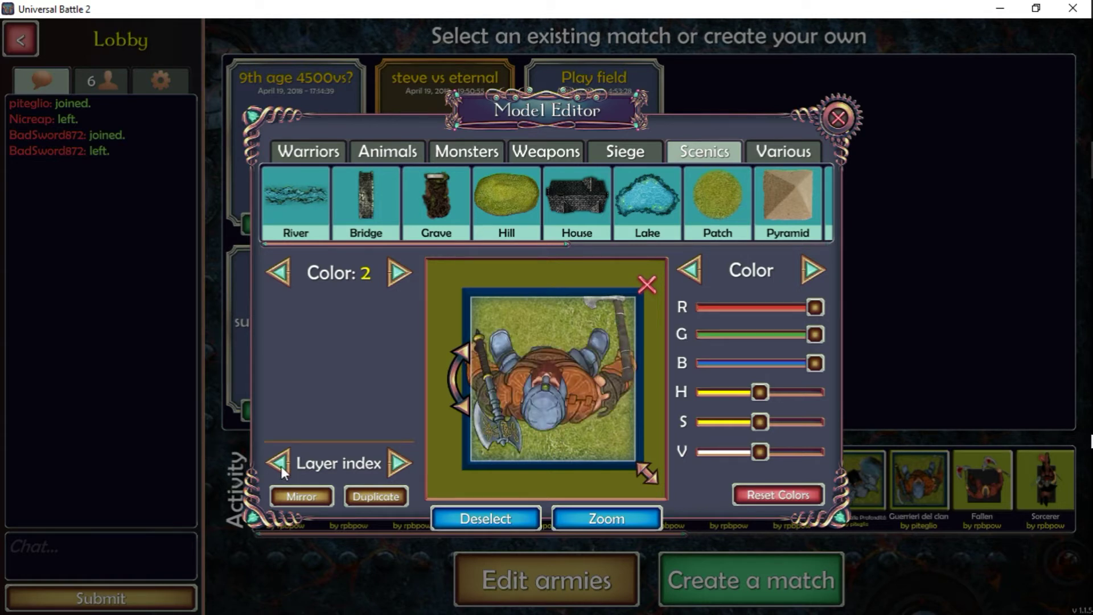
{"action": "left_click", "coordinate": [446, 362]}
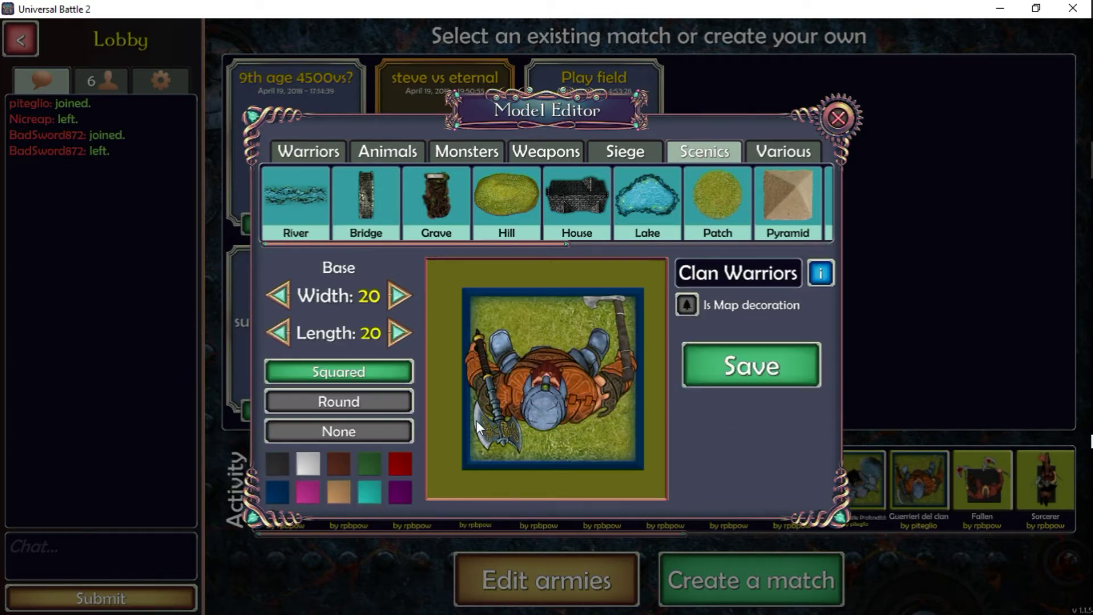
Save the Clan Warriors model into the tutorial army.
{"action": "left_click", "coordinate": [720, 370]}
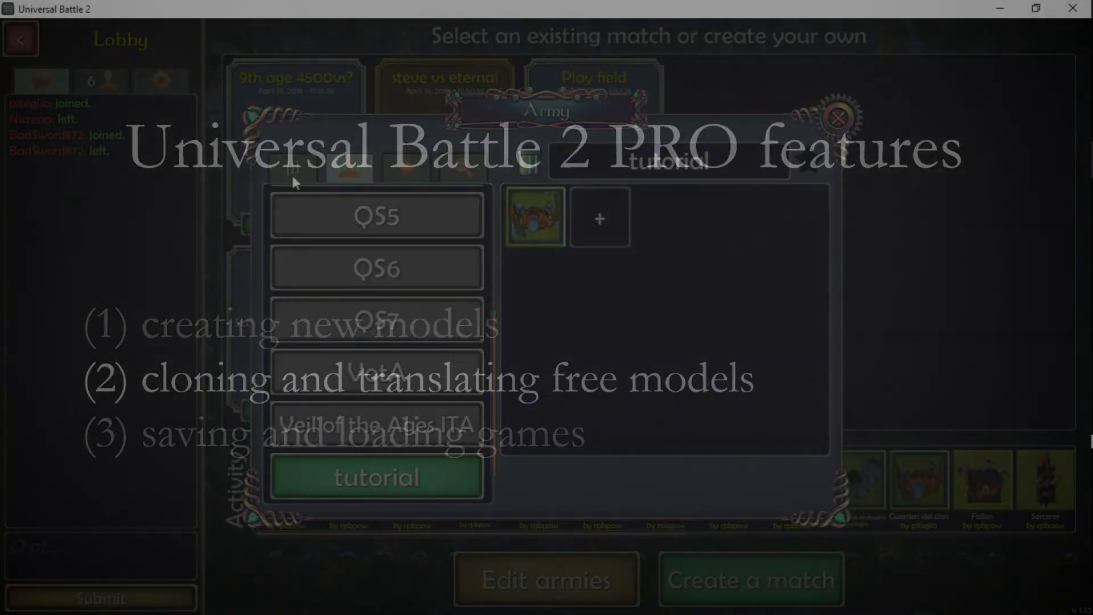
Browse the Veil of the Ages faction and open its skeleton unit 'Guardia della necropoli'.
{"action": "left_click", "coordinate": [294, 170]}
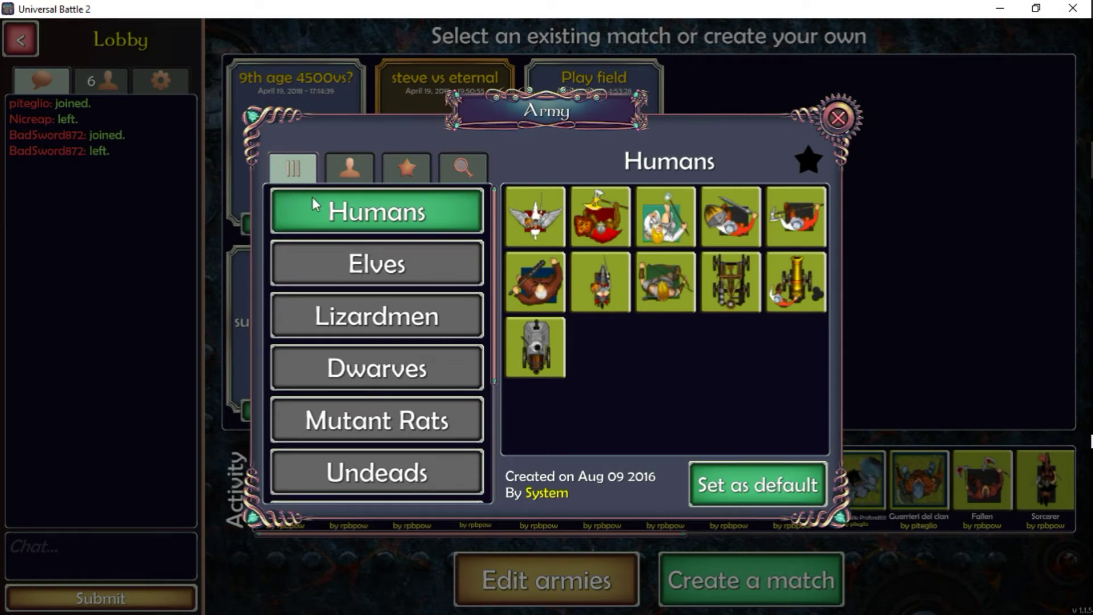
{"action": "scroll", "coordinate": [373, 453], "scroll_direction": "down", "scroll_amount": 3}
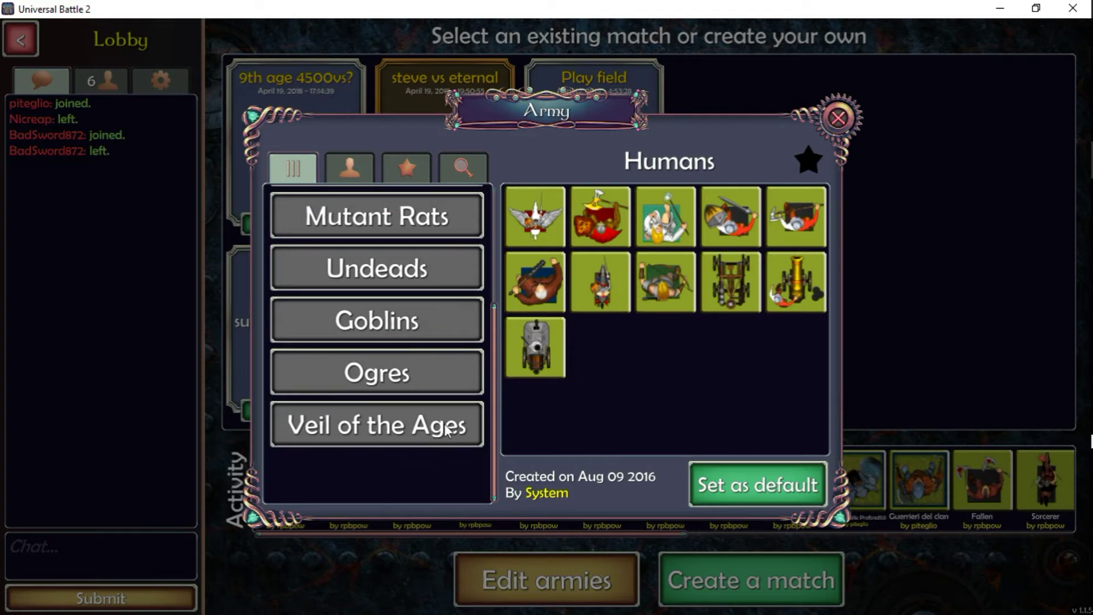
{"action": "left_click", "coordinate": [366, 428]}
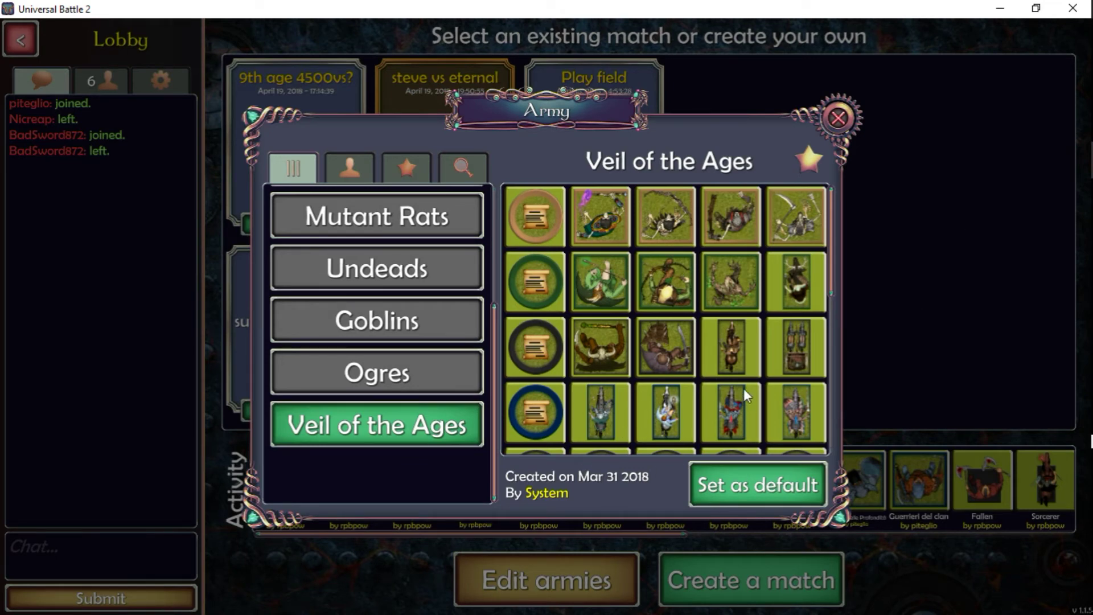
{"action": "left_click_drag", "start_coordinate": [646, 404], "coordinate": [667, 413]}
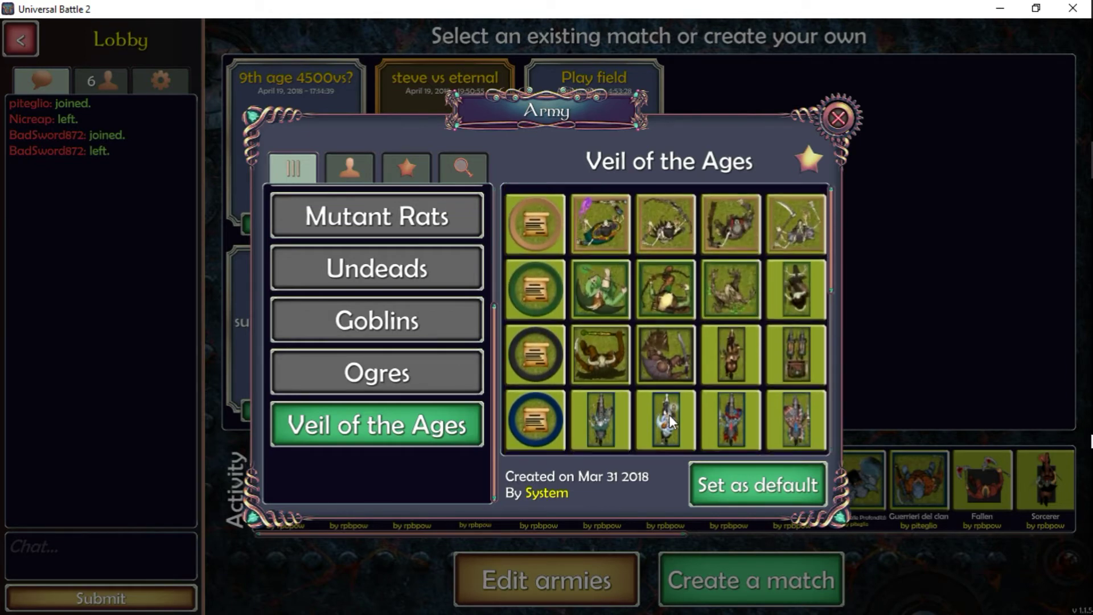
{"action": "left_click", "coordinate": [721, 213]}
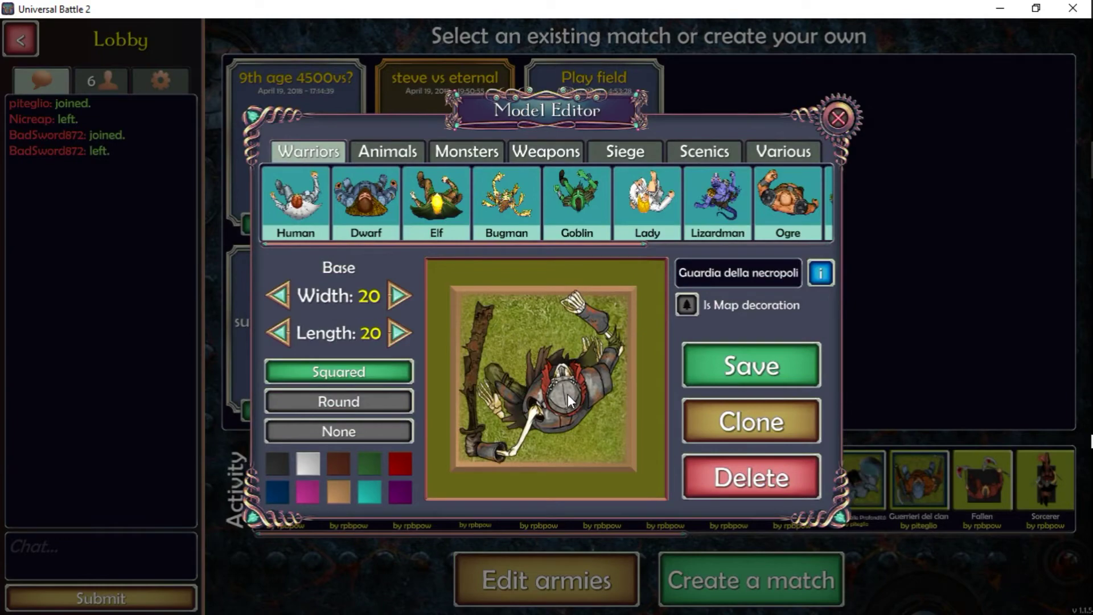
Clone the Guardia della necropoli model into the tutorial army.
{"action": "left_click", "coordinate": [725, 415]}
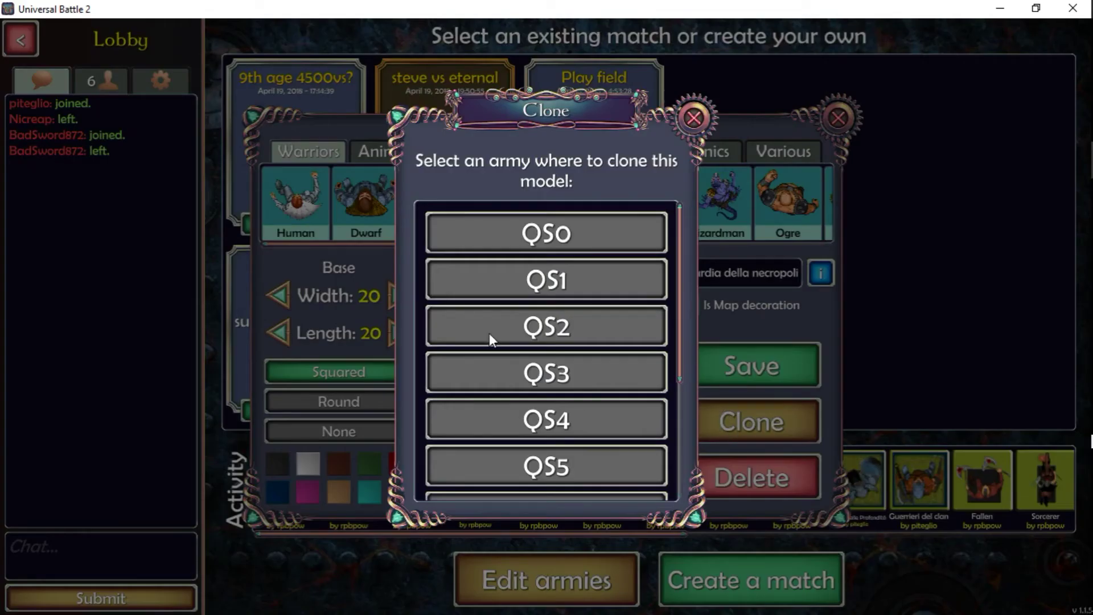
{"action": "left_click_drag", "start_coordinate": [549, 414], "coordinate": [536, 162]}
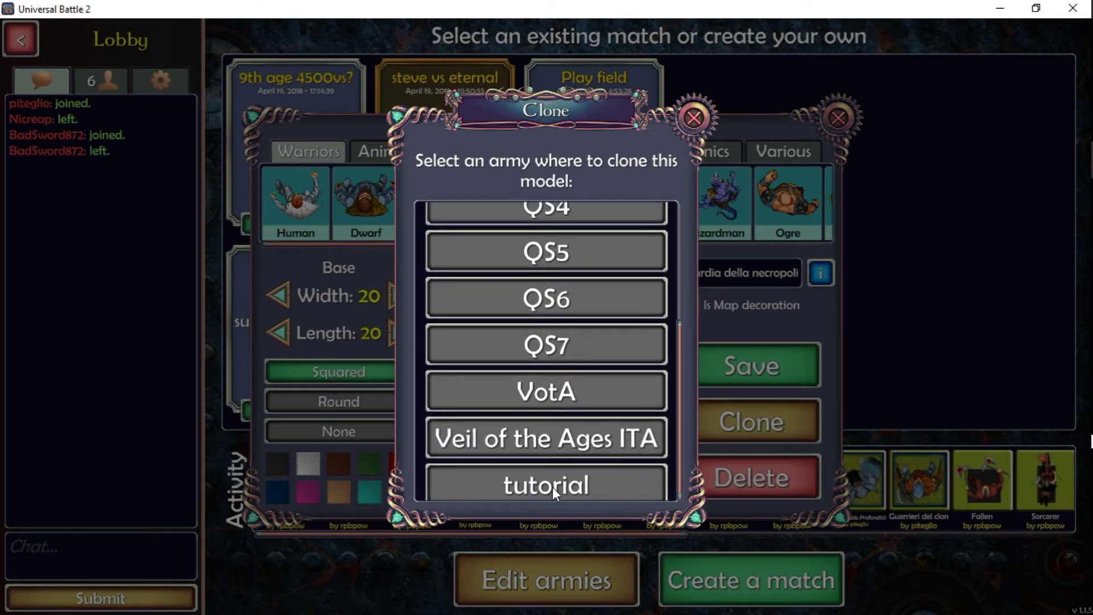
{"action": "left_click", "coordinate": [557, 485]}
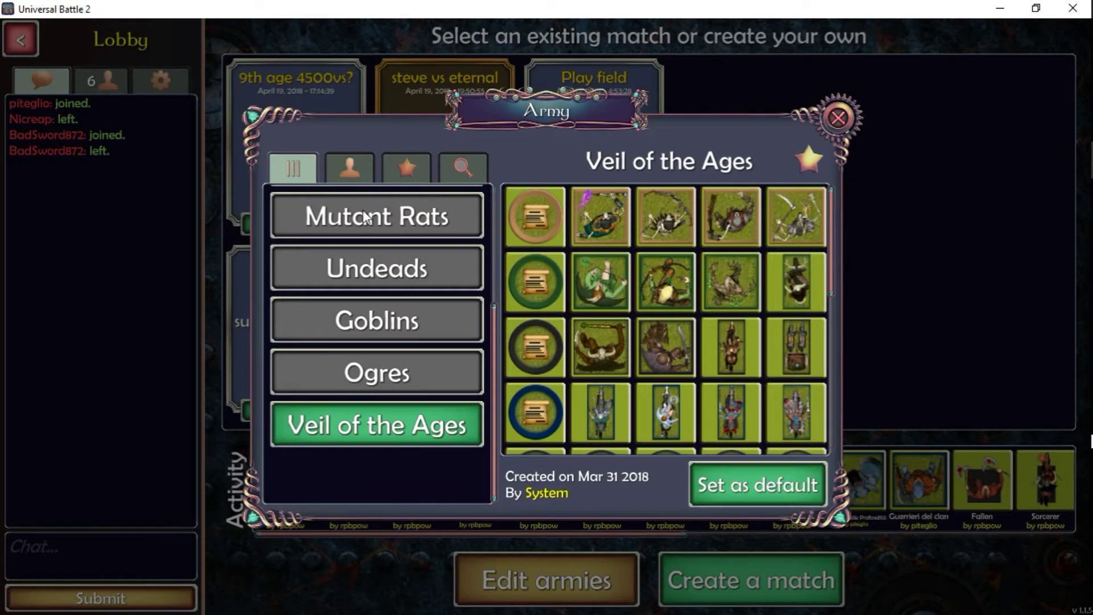
Go back to your own armies and open the tutorial army.
{"action": "left_click", "coordinate": [351, 169]}
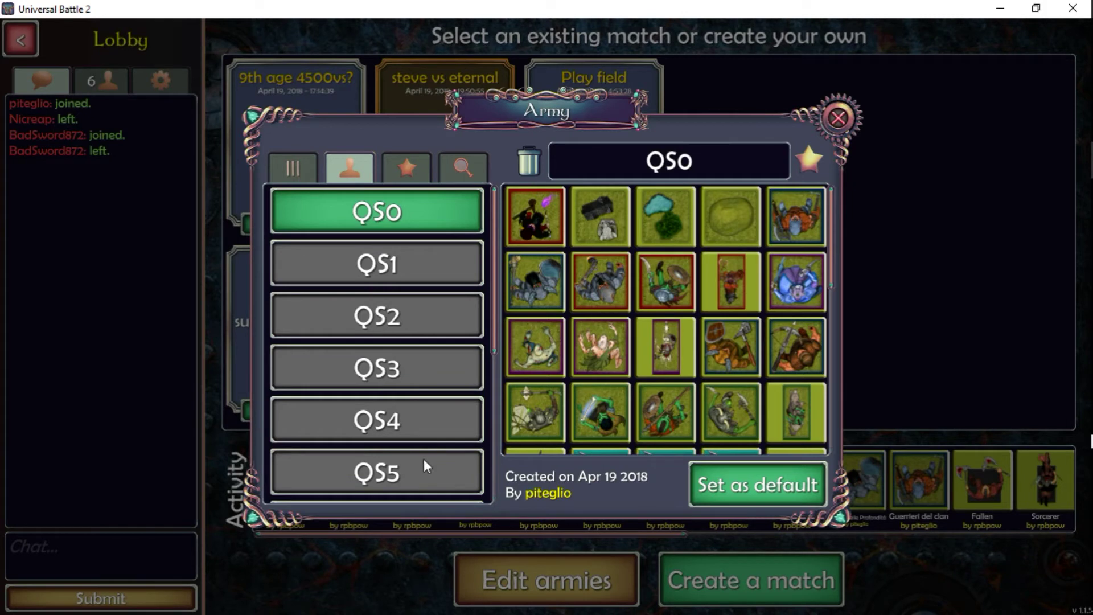
{"action": "scroll", "coordinate": [425, 465], "scroll_direction": "down", "scroll_amount": 6}
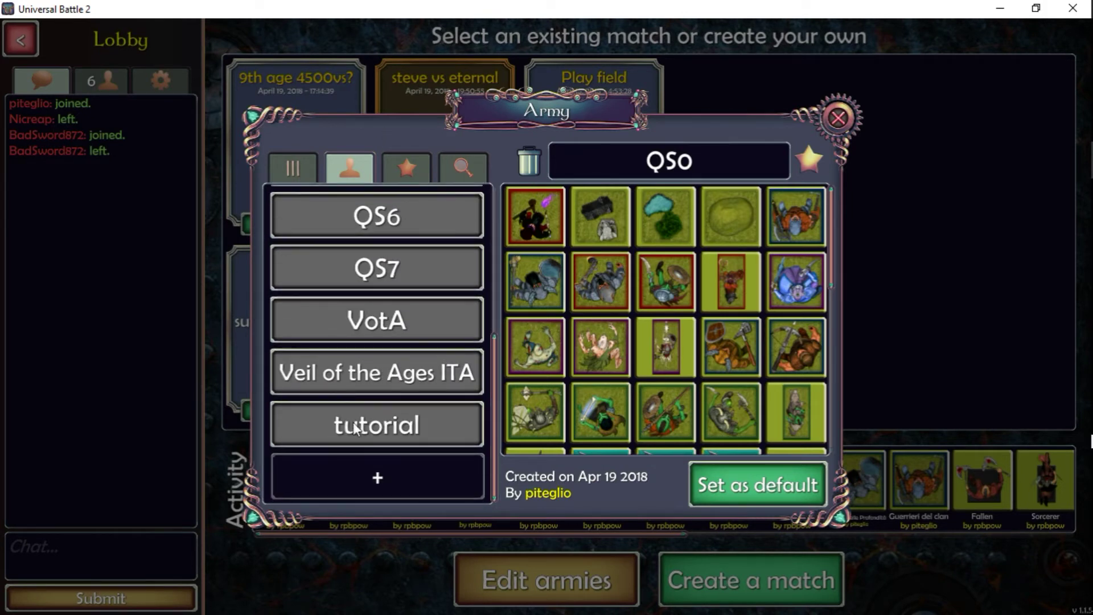
{"action": "left_click", "coordinate": [354, 428]}
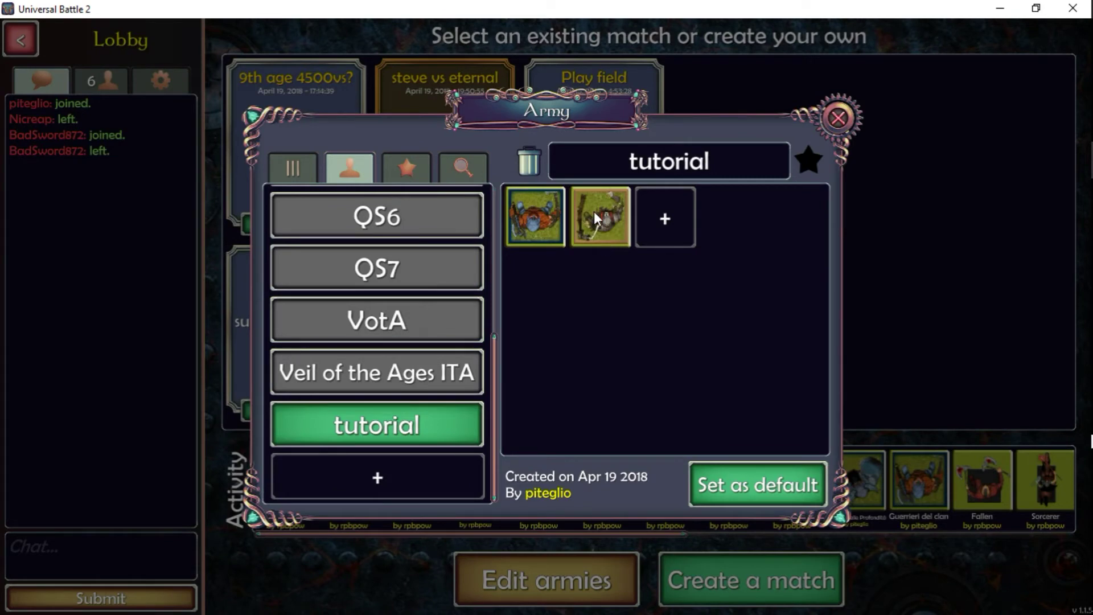
Rename the cloned skeleton unit to 'Necropolis Guard'.
{"action": "left_click", "coordinate": [602, 212]}
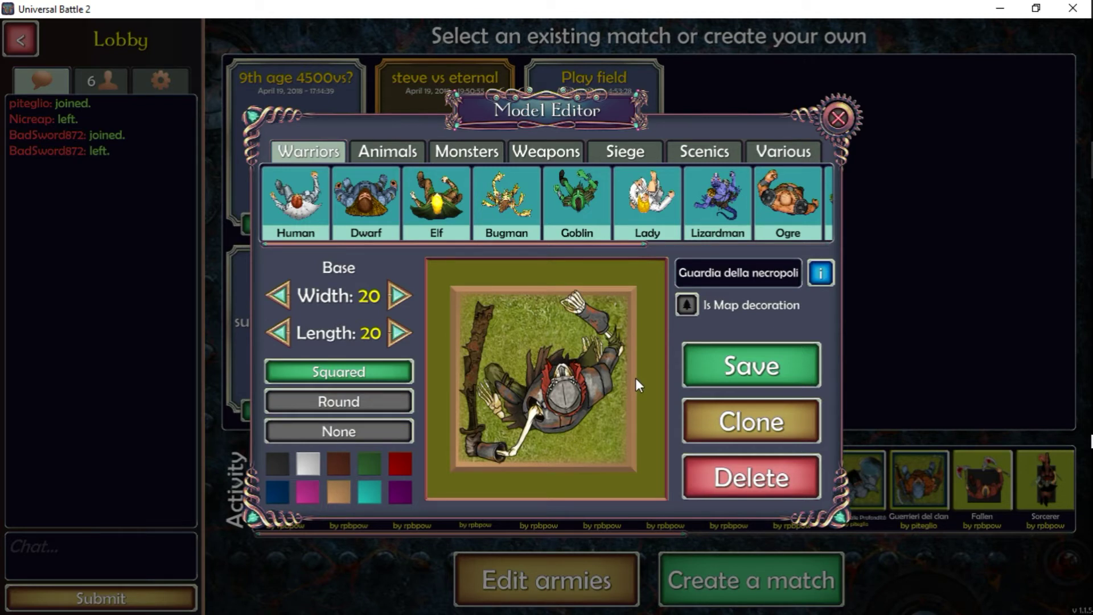
{"action": "left_click", "coordinate": [716, 272]}
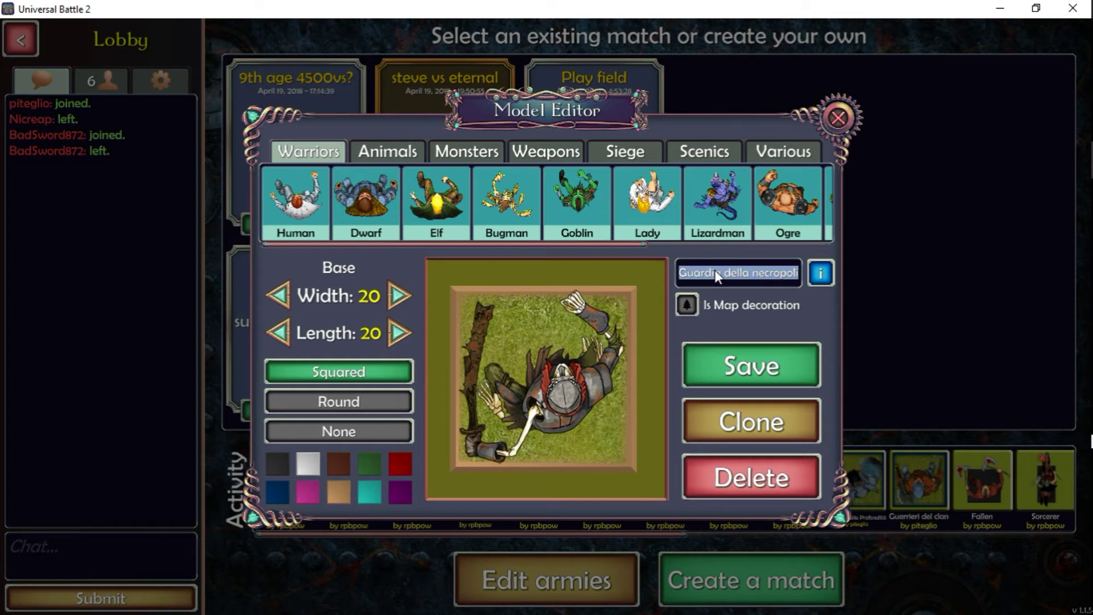
{"action": "type", "text": "N"}
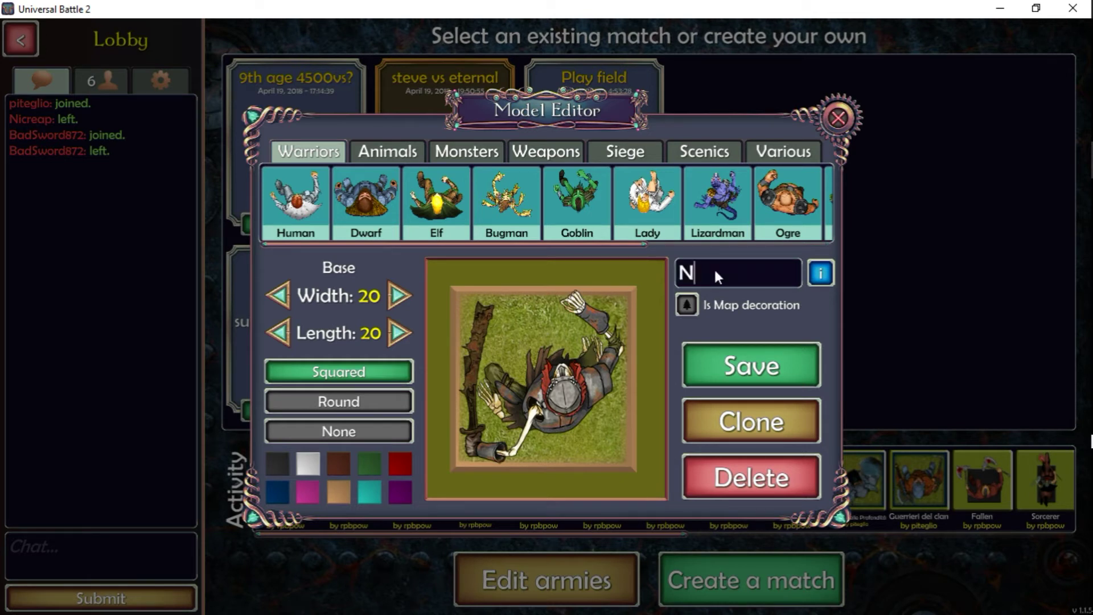
{"action": "type", "text": "ecropolis Guard"}
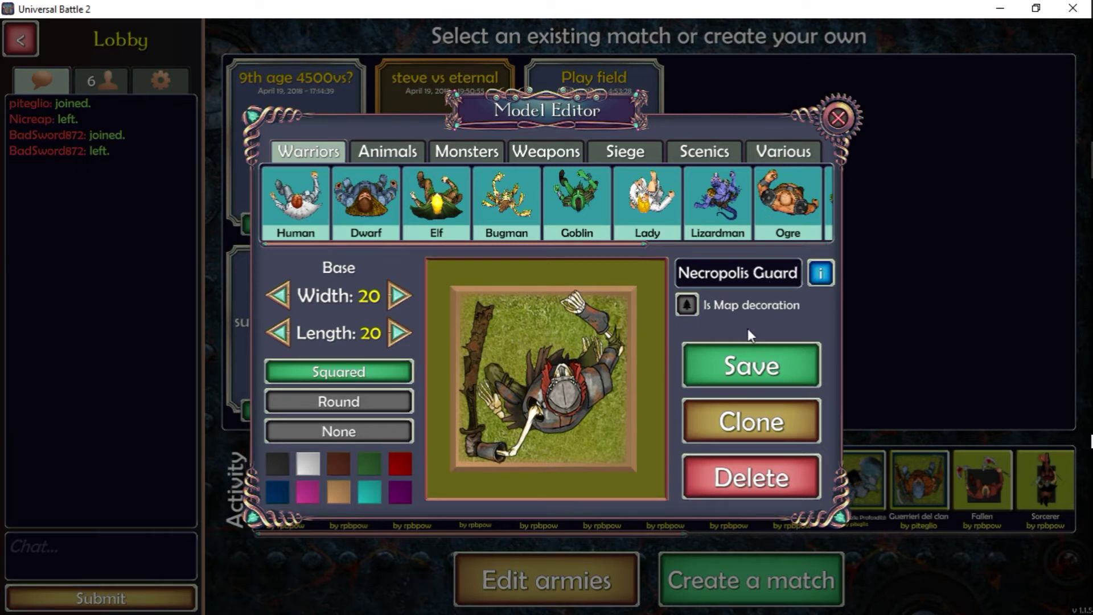
{"action": "key", "text": "Return"}
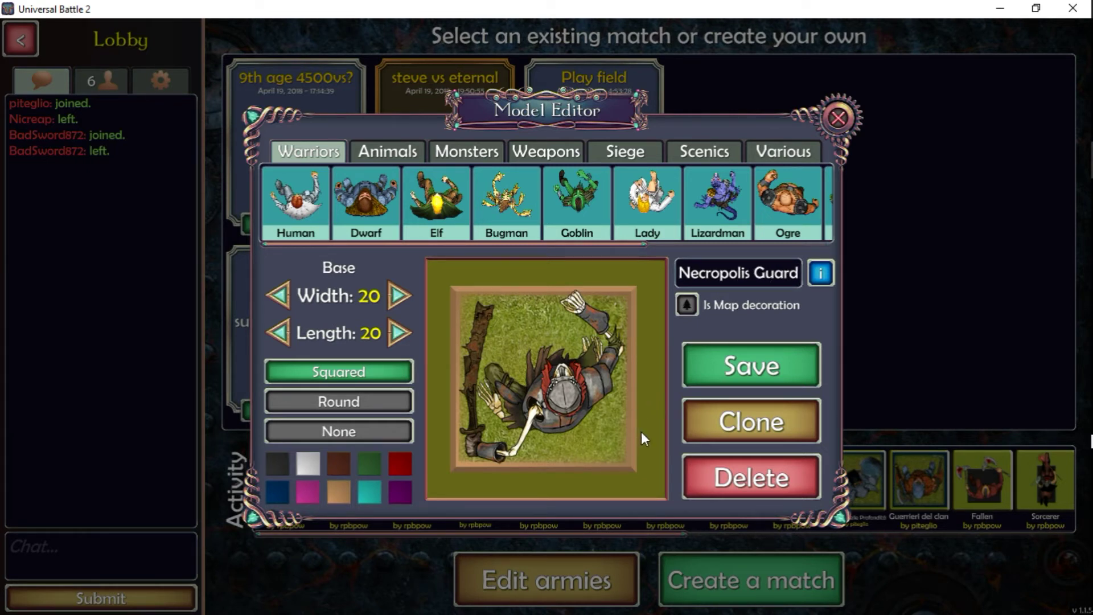
In the model's stats sheet, change the unit type from Nonmorto to Undead.
{"action": "left_click", "coordinate": [819, 274]}
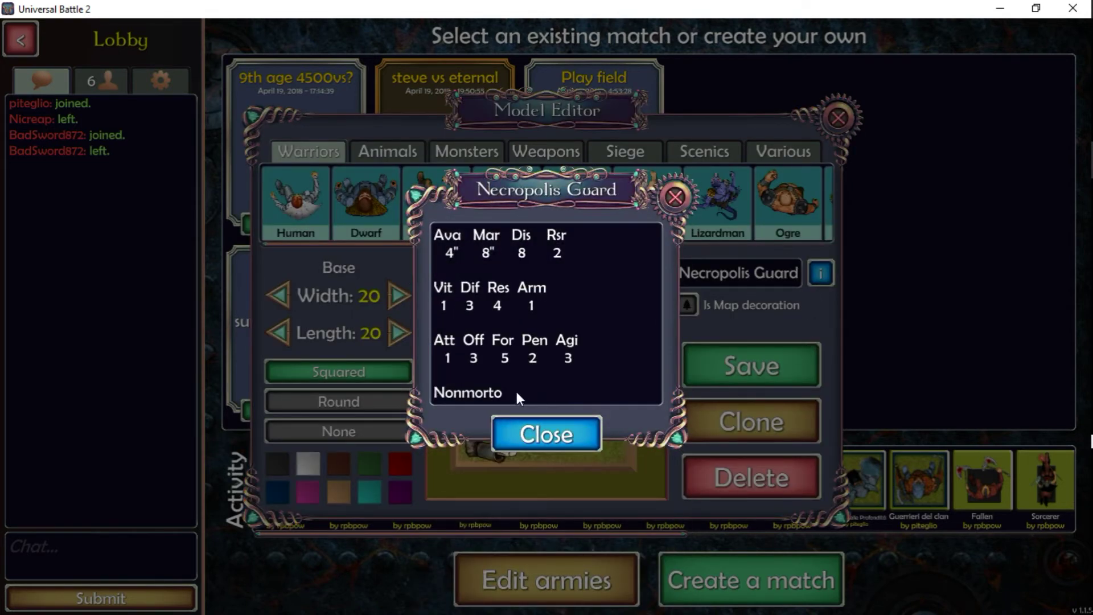
{"action": "left_click", "coordinate": [517, 388]}
{"action": "left_click", "coordinate": [524, 395]}
{"action": "left_click", "coordinate": [524, 397]}
{"action": "type", "text": "Undead"}
Translate the Ava and Rsr stat labels to Adv and Rea.
{"action": "left_click", "coordinate": [453, 235]}
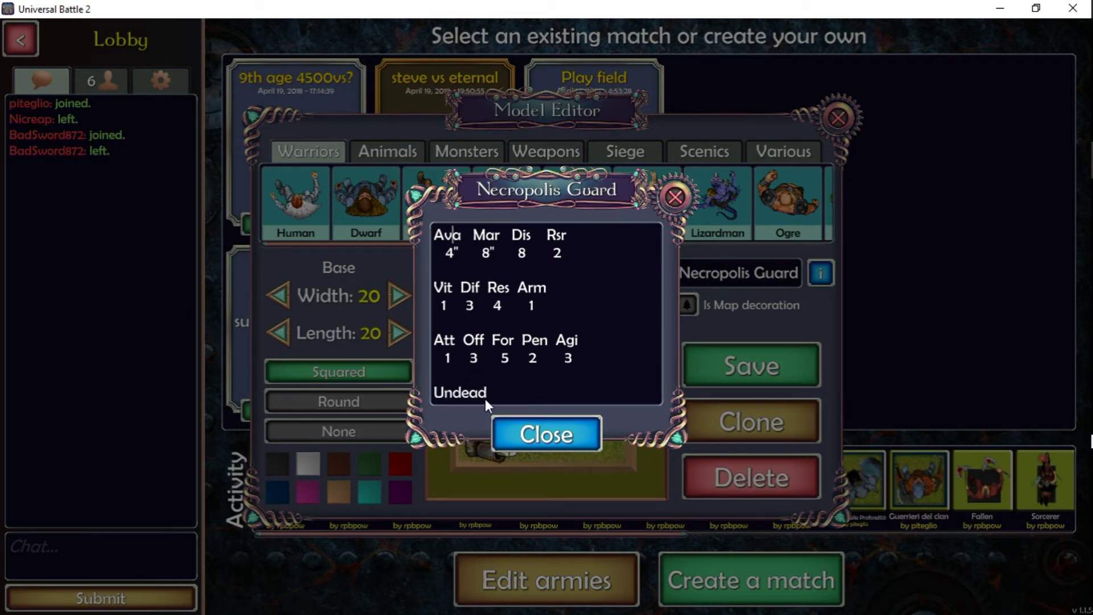
{"action": "key", "text": "BackSpace"}
{"action": "key", "text": "Delete"}
{"action": "type", "text": "dv"}
{"action": "key", "text": "Right"}
{"action": "key", "text": "Right"}
{"action": "key", "text": "Right"}
{"action": "key", "text": "Right"}
{"action": "key", "text": "Right"}
{"action": "key", "text": "Right"}
{"action": "key", "text": "Right"}
{"action": "key", "text": "Right"}
{"action": "key", "text": "Right"}
{"action": "key", "text": "Right"}
{"action": "key", "text": "Right"}
{"action": "key", "text": "BackSpace"}
{"action": "type", "text": "ea"}
{"action": "key", "text": "Delete"}
Change the Vit and Dif labels to HP and Def, realigning the values underneath.
{"action": "key", "text": "Down"}
{"action": "key", "text": "Down"}
{"action": "key", "text": "Down"}
{"action": "key", "text": "shift+Right"}
{"action": "key", "text": "shift+Right"}
{"action": "key", "text": "shift+Right"}
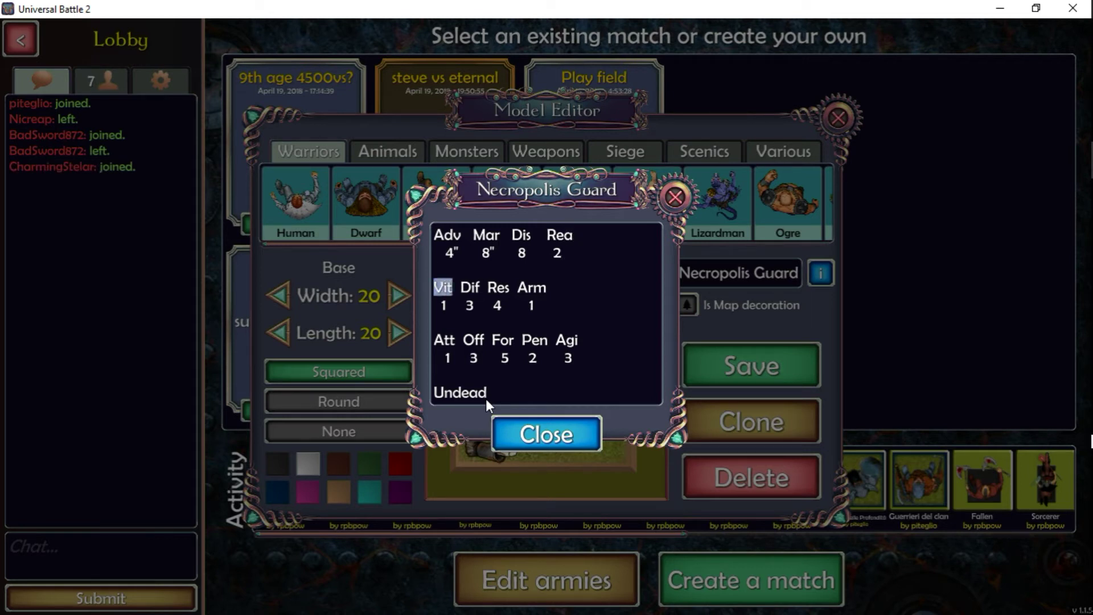
{"action": "type", "text": "HP"}
{"action": "key", "text": "Right"}
{"action": "key", "text": "Right"}
{"action": "key", "text": "Right"}
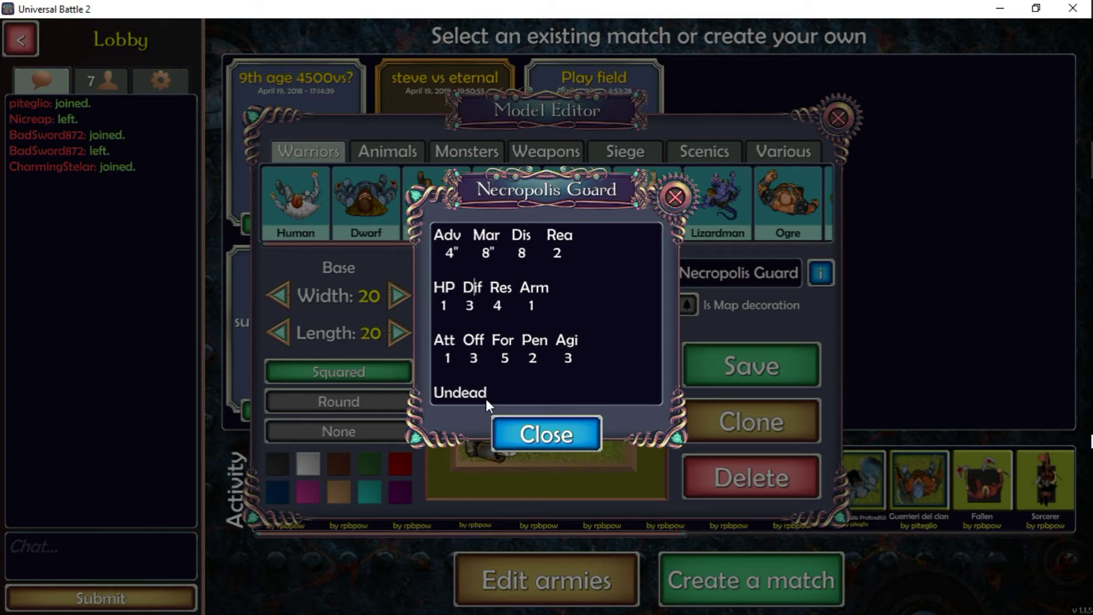
{"action": "key", "text": "BackSpace"}
{"action": "type", "text": "e"}
{"action": "key", "text": "Down"}
{"action": "key", "text": "Left"}
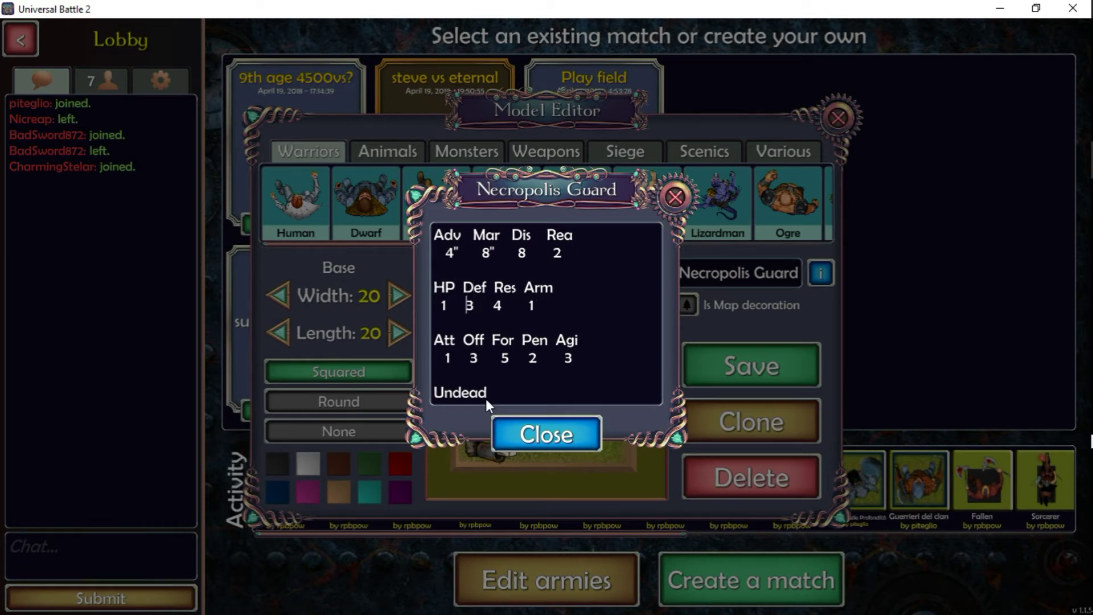
{"action": "key", "text": "Right"}
{"action": "key", "text": "Right"}
{"action": "key", "text": "Right"}
{"action": "key", "text": "Right"}
{"action": "key", "text": "Right"}
Replace the For and Pen labels with Str and AP, realigning the values below.
{"action": "key", "text": "Down"}
{"action": "key", "text": "Down"}
{"action": "key", "text": "ctrl+Right"}
{"action": "key", "text": "ctrl+Right"}
{"action": "key", "text": "Right"}
{"action": "key", "text": "Right"}
{"action": "key", "text": "Right"}
{"action": "key", "text": "Left"}
{"action": "key", "text": "Left"}
{"action": "key", "text": "Left"}
{"action": "key", "text": "shift+Right"}
{"action": "key", "text": "shift+Right"}
{"action": "key", "text": "shift+Right"}
{"action": "type", "text": "Str"}
{"action": "key", "text": "Left"}
{"action": "key", "text": "Left"}
{"action": "key", "text": "Left"}
{"action": "key", "text": "Right"}
{"action": "key", "text": "Right"}
{"action": "key", "text": "Right"}
{"action": "key", "text": "Right"}
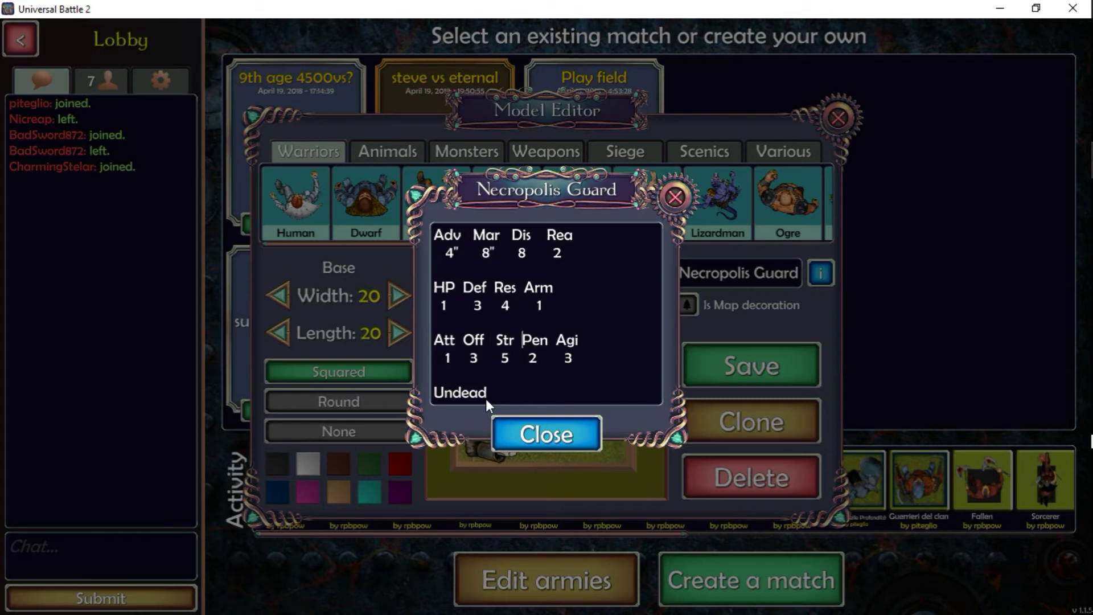
{"action": "type", "text": "A"}
{"action": "key", "text": "Right"}
{"action": "key", "text": "Delete"}
{"action": "key", "text": "Delete"}
{"action": "key", "text": "Down"}
{"action": "key", "text": "Delete"}
{"action": "key", "text": "Delete"}
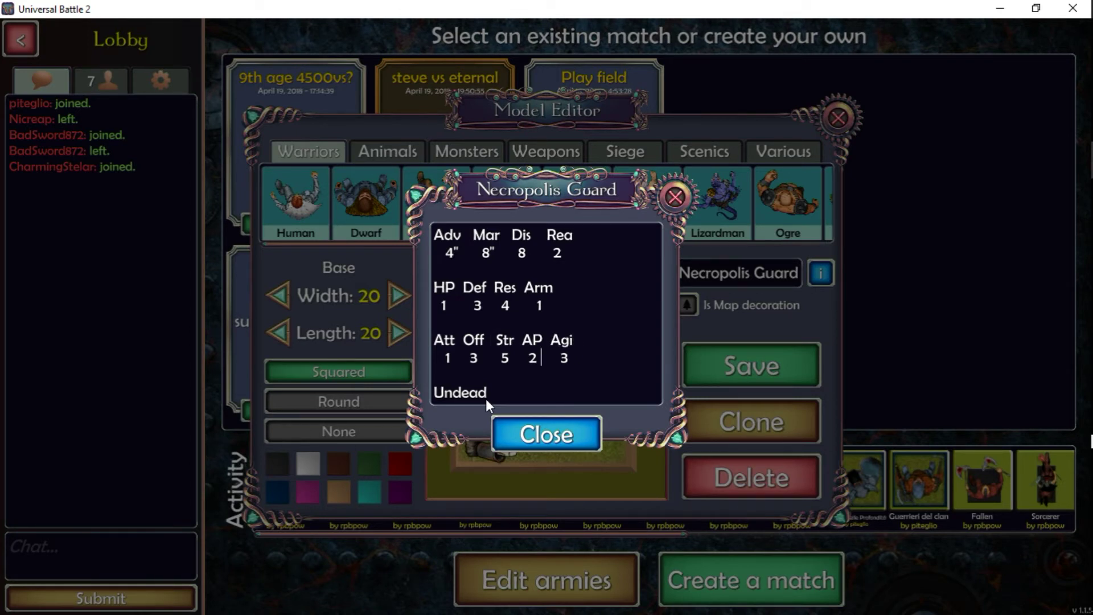